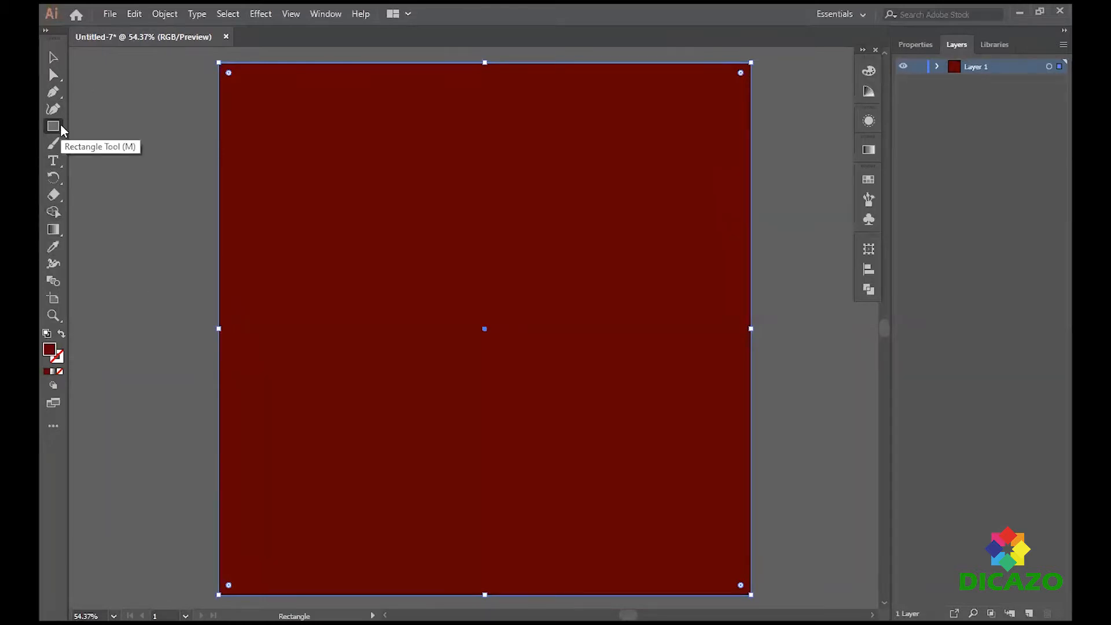
Lock the selected dark red background square.
{"action": "left_click", "coordinate": [53, 56]}
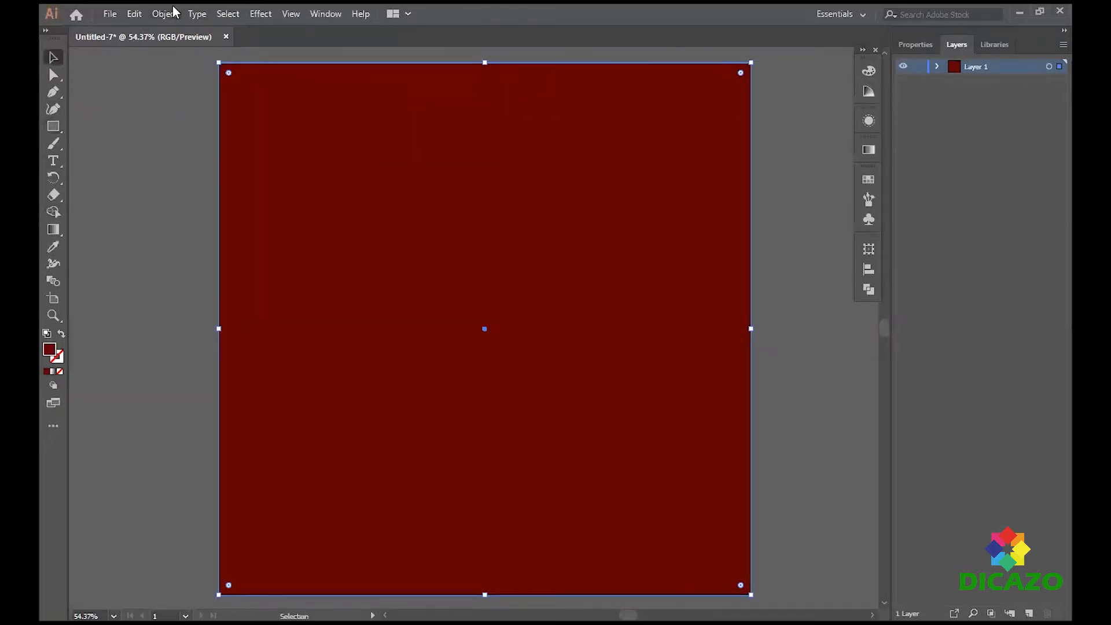
{"action": "left_click", "coordinate": [165, 14]}
{"action": "mouse_move", "coordinate": [204, 96]}
{"action": "left_click", "coordinate": [611, 228]}
{"action": "left_click", "coordinate": [165, 14]}
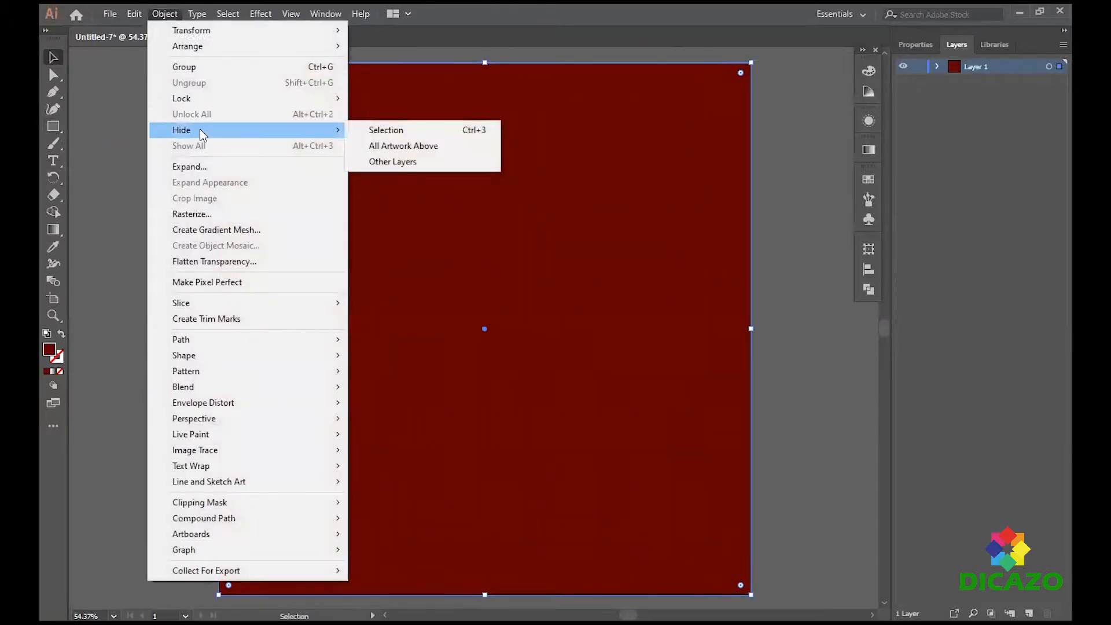
{"action": "mouse_move", "coordinate": [255, 96]}
{"action": "left_click", "coordinate": [411, 96]}
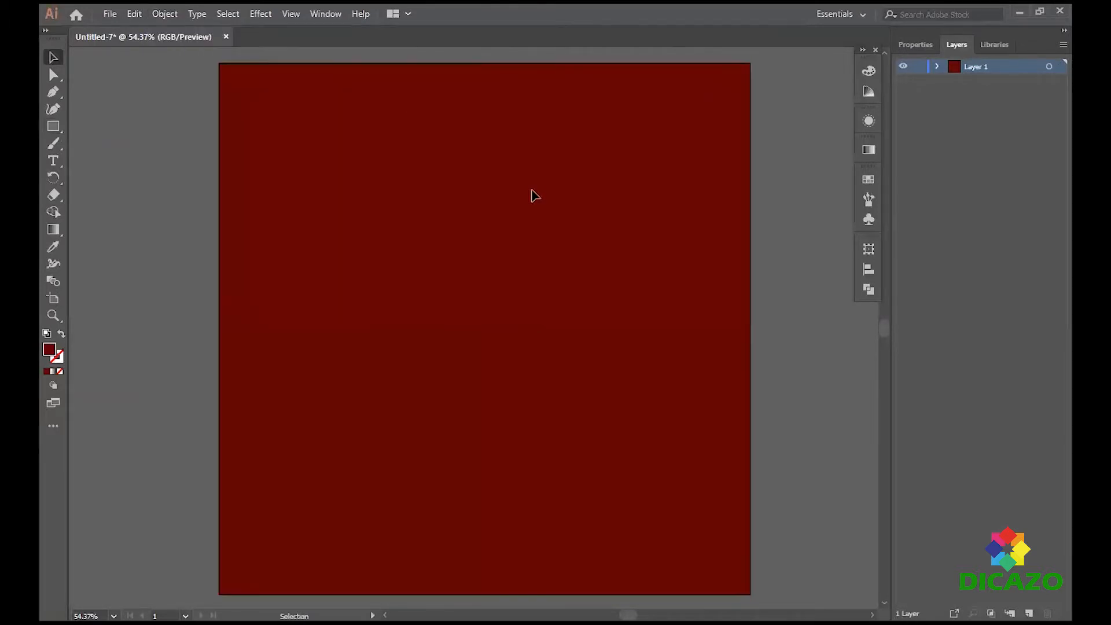
Draw a circle with the Ellipse tool in the lower-left part of the red square, about a quarter of its width.
{"action": "left_click_drag", "start_coordinate": [54, 127], "coordinate": [88, 143]}
{"action": "left_click", "coordinate": [88, 143]}
{"action": "left_click_drag", "start_coordinate": [311, 318], "coordinate": [440, 445]}
{"action": "left_click", "coordinate": [53, 57]}
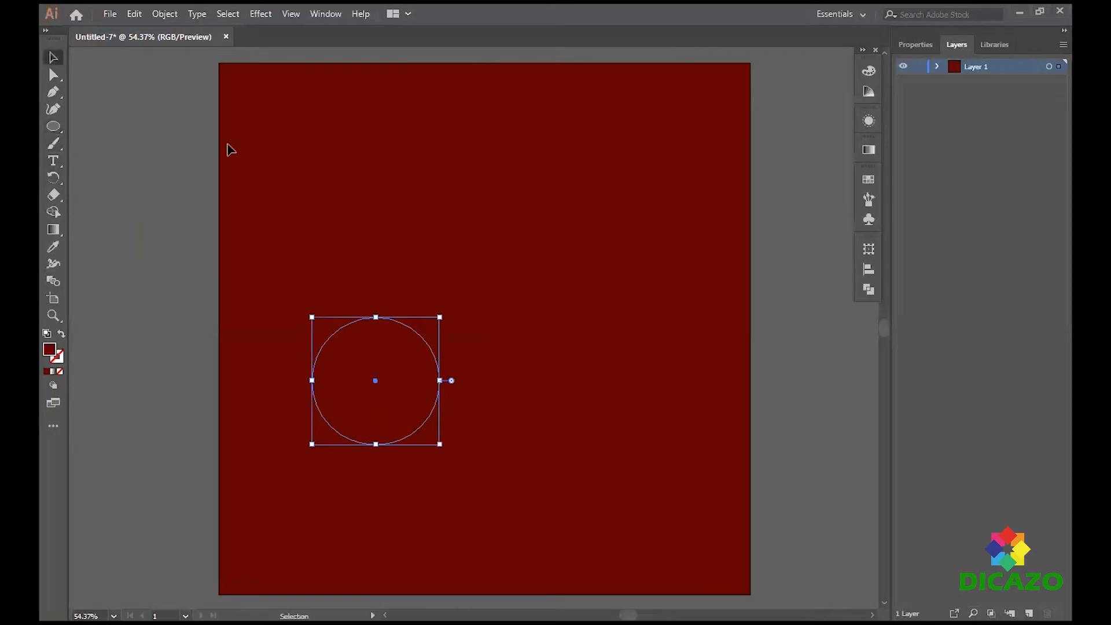
Nudge the circle straight up toward the artboard's vertical middle.
{"action": "key", "text": "shift+Up"}
{"action": "key", "text": "shift+Up"}
{"action": "key", "text": "shift+Up"}
{"action": "key", "text": "shift+Up"}
{"action": "key", "text": "shift+Up"}
{"action": "key", "text": "shift+Up"}
{"action": "key", "text": "shift+Up"}
{"action": "key", "text": "shift+Up"}
{"action": "key", "text": "shift+Up"}
{"action": "key", "text": "shift+Up"}
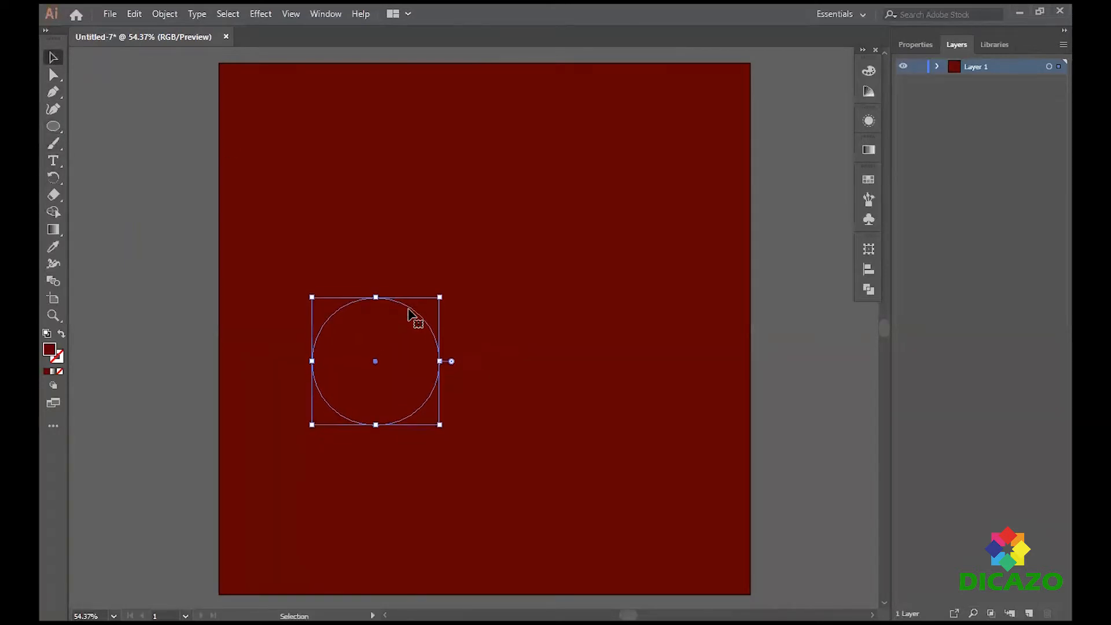
{"action": "key", "text": "Up"}
{"action": "key", "text": "Up"}
{"action": "key", "text": "Up"}
{"action": "key", "text": "Up"}
{"action": "key", "text": "Up"}
{"action": "key", "text": "Up"}
{"action": "key", "text": "Up"}
{"action": "key", "text": "Up"}
{"action": "key", "text": "Up"}
{"action": "key", "text": "Up"}
{"action": "key", "text": "Up"}
{"action": "key", "text": "Up"}
{"action": "key", "text": "Up"}
Give the circle no fill and a white FFFFFF stroke.
{"action": "left_click", "coordinate": [61, 333]}
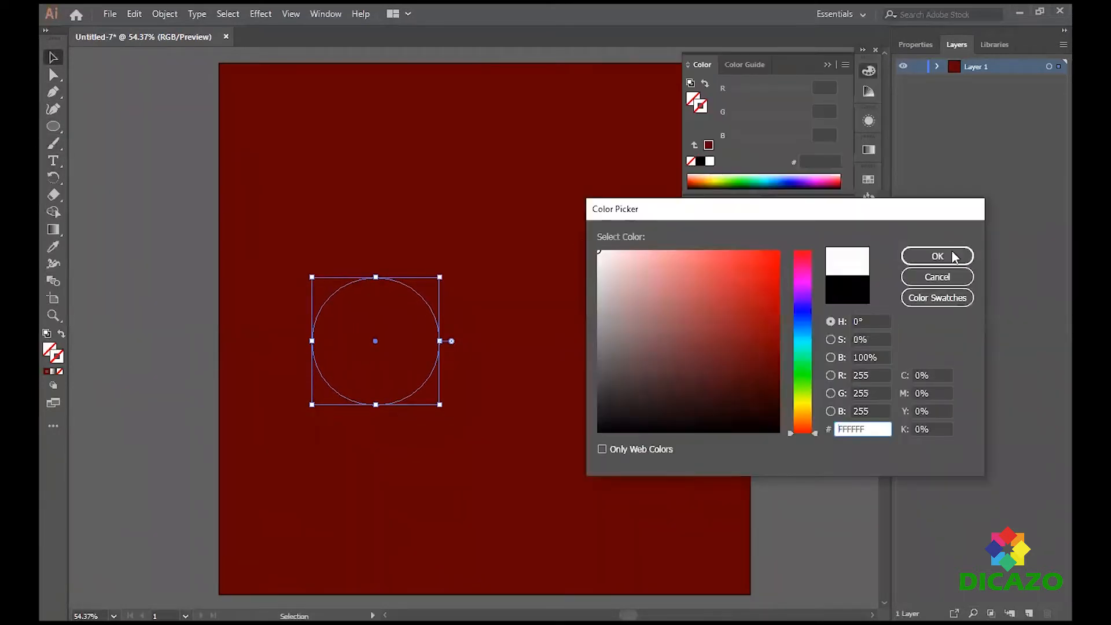
{"action": "left_click", "coordinate": [952, 255]}
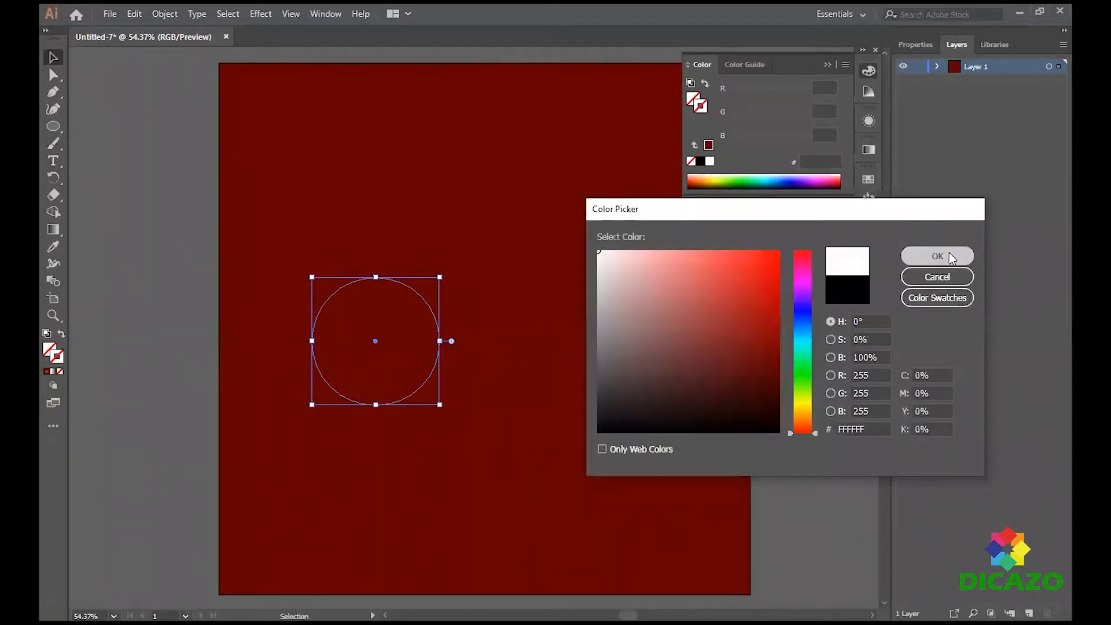
{"action": "left_click", "coordinate": [827, 64]}
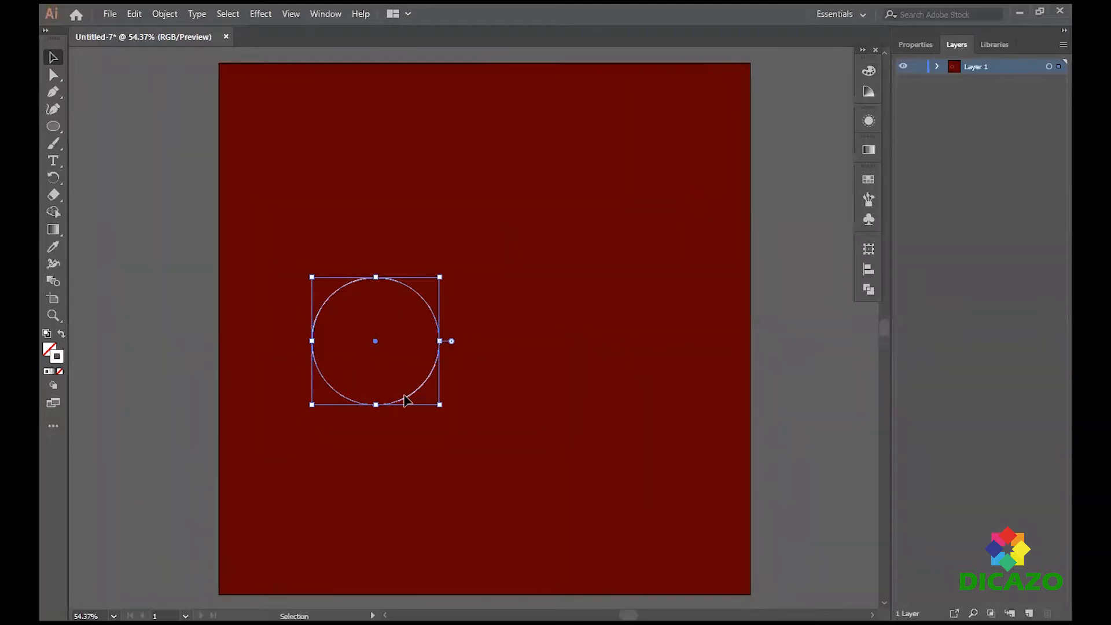
Duplicate the circle in place and scale the copy up around its centre to form a slightly larger concentric circle.
{"action": "left_click", "coordinate": [135, 14]}
{"action": "left_click", "coordinate": [174, 82]}
{"action": "left_click", "coordinate": [134, 14]}
{"action": "left_click", "coordinate": [191, 111]}
{"action": "left_click_drag", "start_coordinate": [440, 405], "coordinate": [478, 427]}
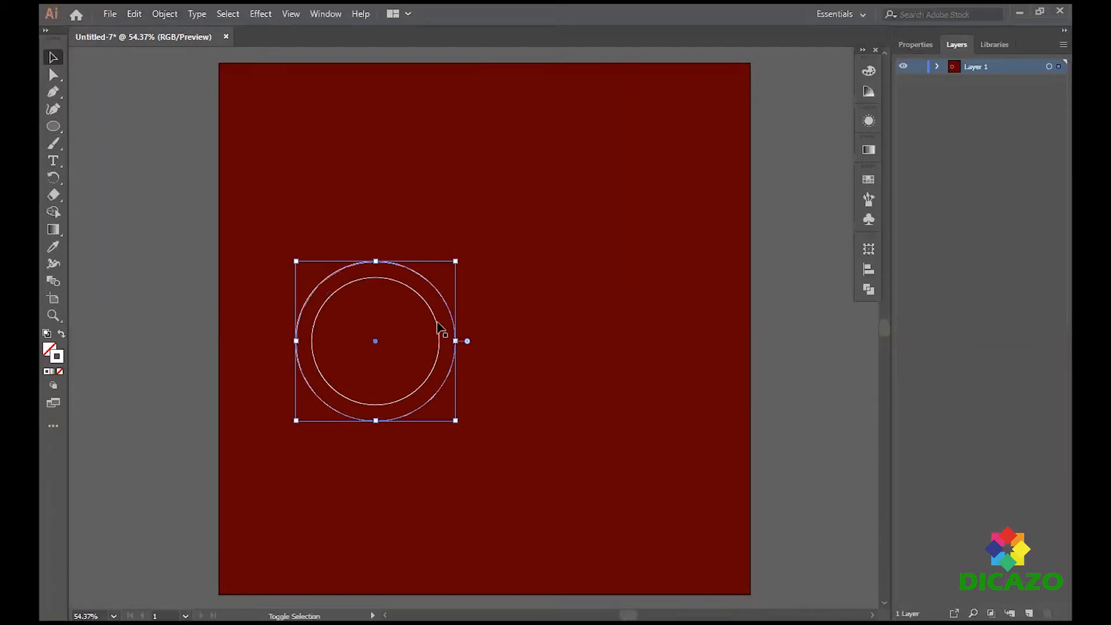
Duplicate both concentric circles and place the copied pair directly beside the original pair on its right side.
{"action": "left_click", "coordinate": [134, 14]}
{"action": "left_click", "coordinate": [167, 82]}
{"action": "left_click", "coordinate": [141, 16]}
{"action": "left_click", "coordinate": [173, 112]}
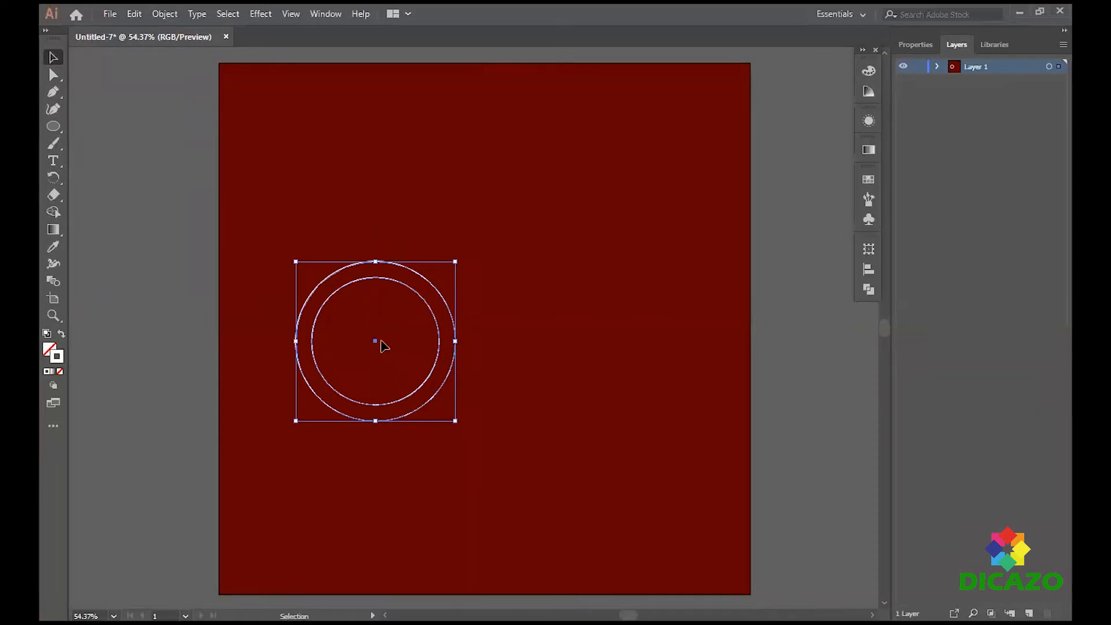
{"action": "left_click_drag", "start_coordinate": [376, 343], "coordinate": [536, 347]}
{"action": "left_click", "coordinate": [440, 367]}
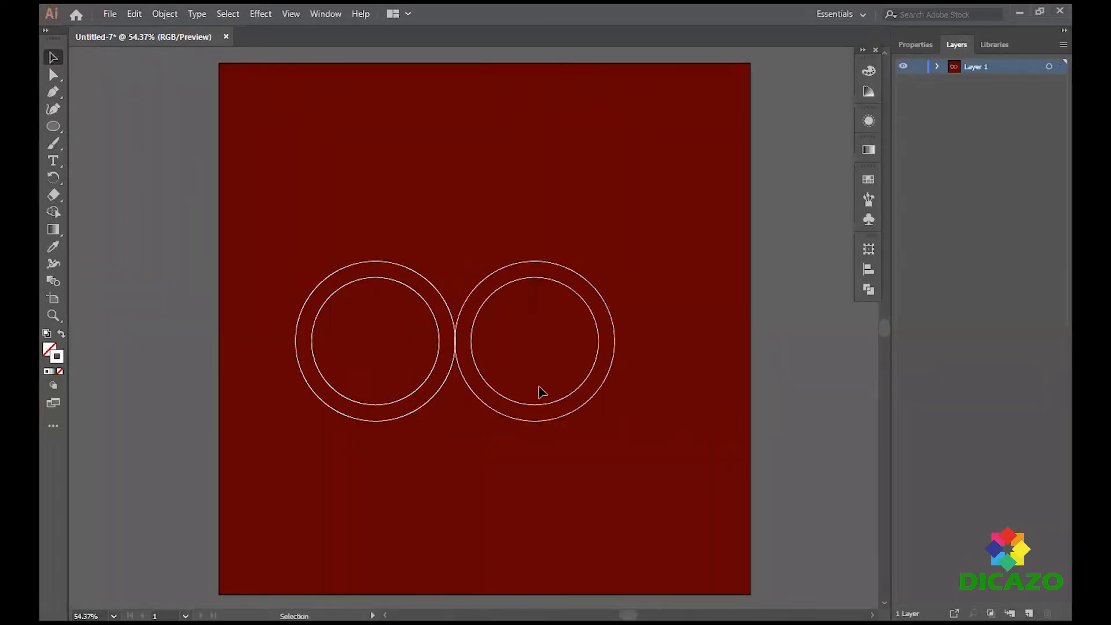
Nudge the right pair of circles slightly right so the two outer circles just touch.
{"action": "scroll", "coordinate": [513, 358], "scroll_direction": "up", "scroll_amount": 4}
{"action": "scroll", "coordinate": [513, 358], "scroll_direction": "down", "scroll_amount": 2}
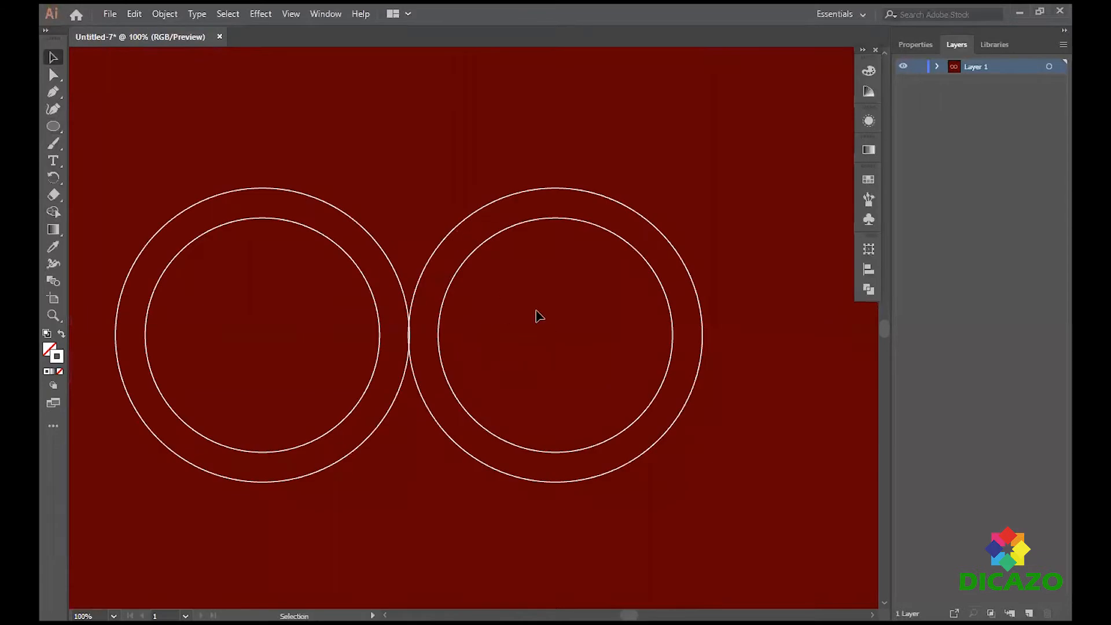
{"action": "scroll", "coordinate": [524, 289], "scroll_direction": "up", "scroll_amount": 1}
{"action": "left_click", "coordinate": [446, 236]}
{"action": "left_click", "coordinate": [407, 214], "text": "shift"}
{"action": "key", "text": "Right"}
{"action": "key", "text": "Right"}
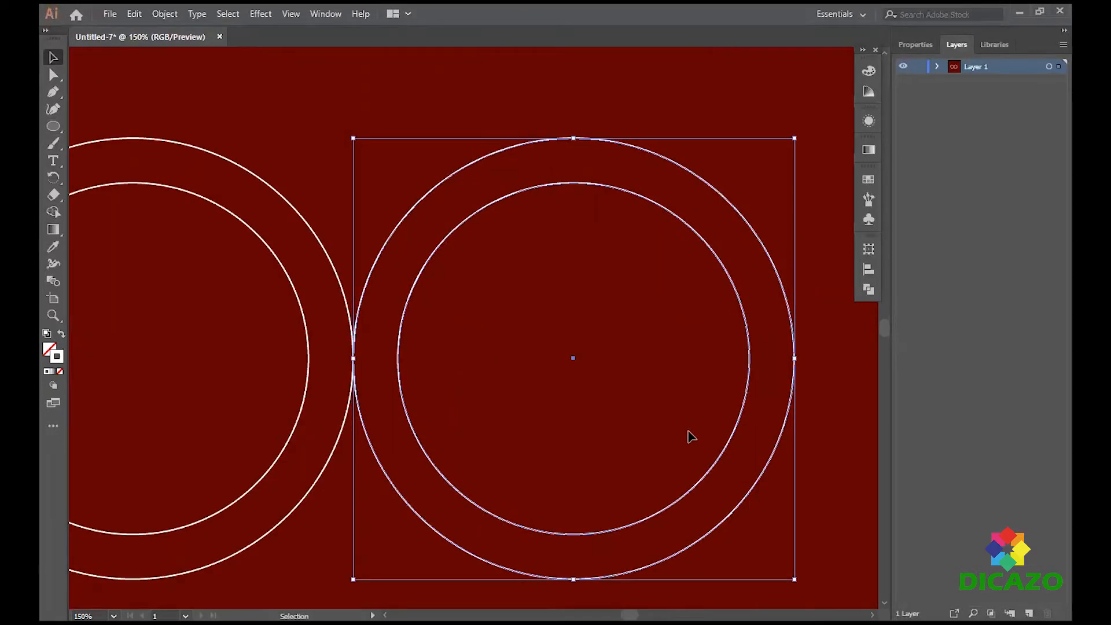
Move both pairs of circles right, closer to the artboard's horizontal centre.
{"action": "key", "text": "ctrl+0"}
{"action": "left_click_drag", "start_coordinate": [335, 272], "coordinate": [577, 347]}
{"action": "left_click", "coordinate": [645, 203]}
Duplicate the right inner circle and place the copy above the two pairs, centred over the point where they meet.
{"action": "left_click", "coordinate": [572, 275]}
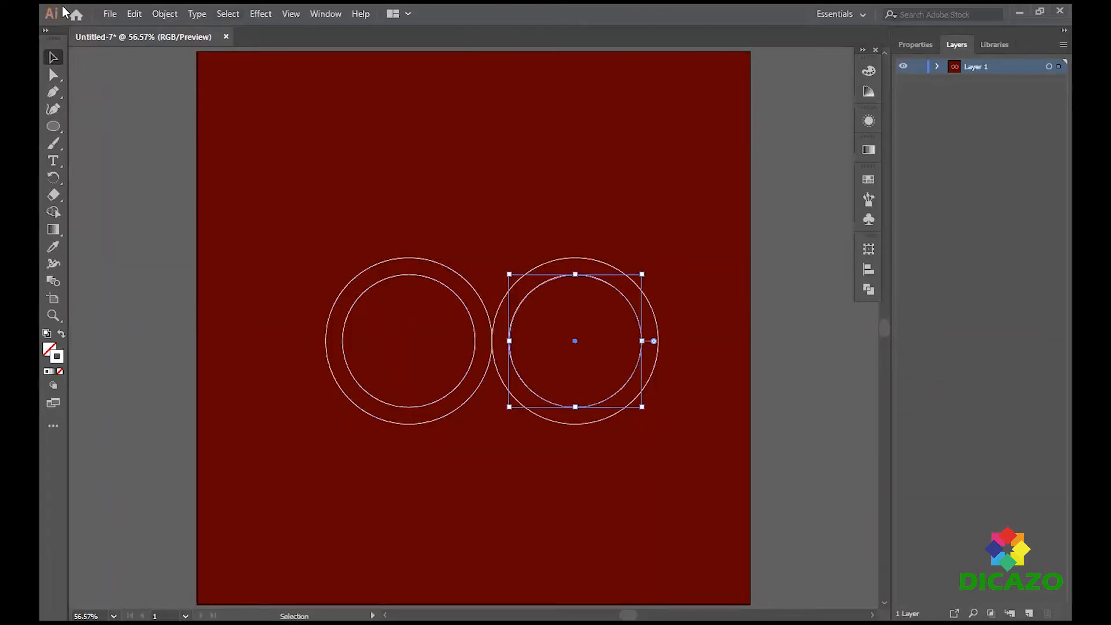
{"action": "left_click", "coordinate": [134, 15]}
{"action": "left_click", "coordinate": [168, 112]}
{"action": "left_click_drag", "start_coordinate": [578, 347], "coordinate": [491, 222]}
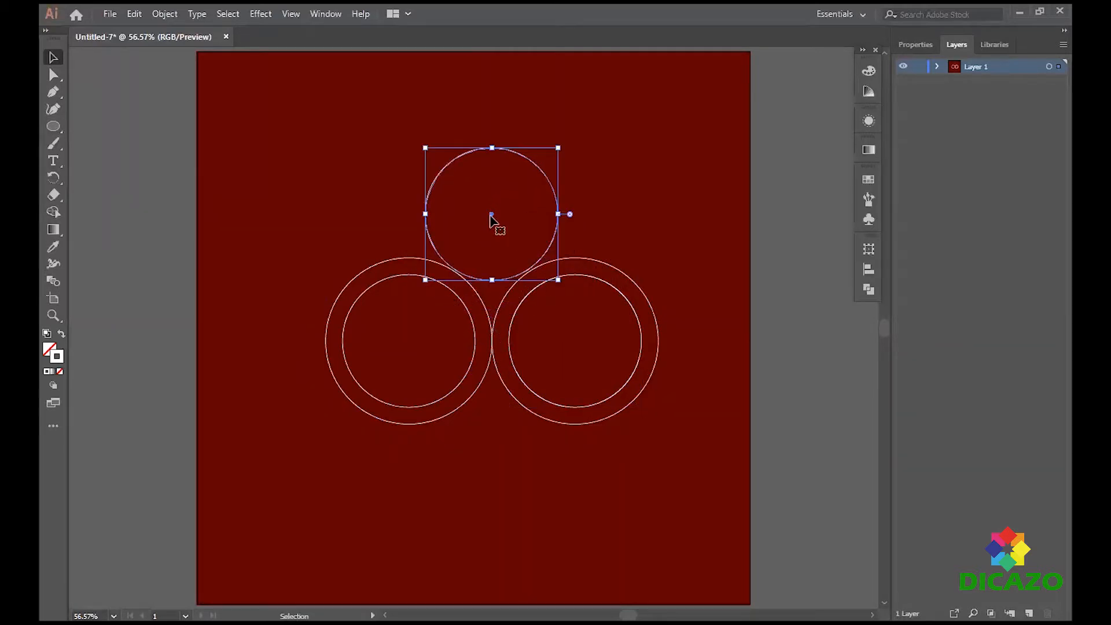
Nudge the upper circle until it touches both outer circles evenly.
{"action": "scroll", "coordinate": [514, 278], "scroll_direction": "up", "scroll_amount": 6}
{"action": "key", "text": "Right"}
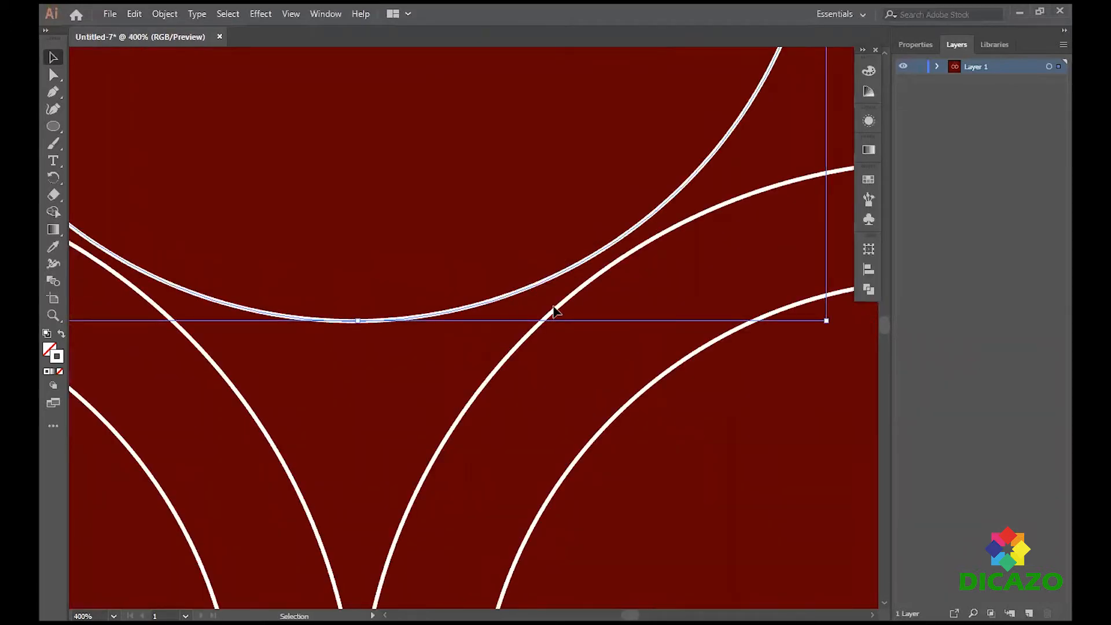
{"action": "key", "text": "Left"}
{"action": "key", "text": "Left"}
{"action": "key", "text": "Right"}
{"action": "key", "text": "Right"}
{"action": "key", "text": "Down"}
{"action": "key", "text": "Down"}
{"action": "key", "text": "Down"}
{"action": "key", "text": "Down"}
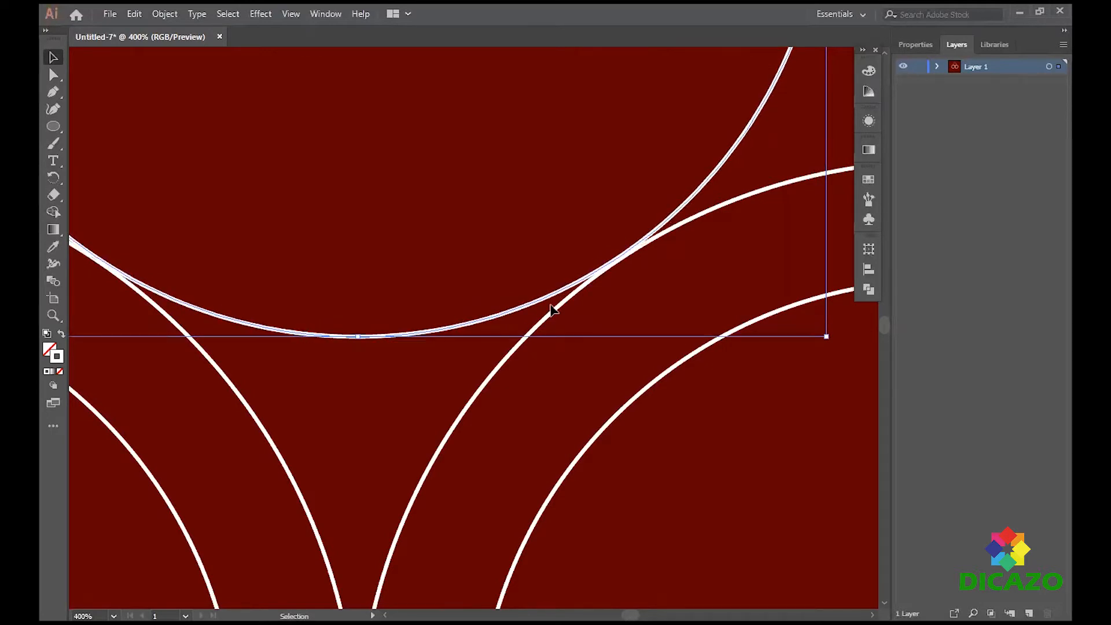
{"action": "key", "text": "ctrl+0"}
{"action": "left_click", "coordinate": [675, 280]}
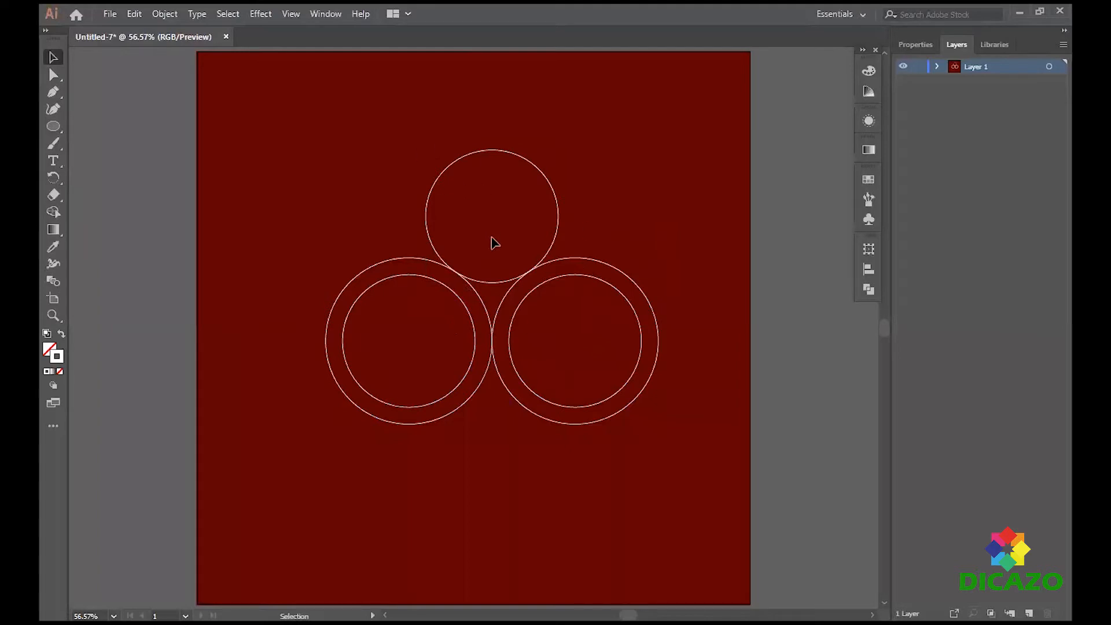
Add an anchor point to the upper circle with the Pen tool where it touches the left outer circle.
{"action": "key", "text": "ctrl+1"}
{"action": "key", "text": "p"}
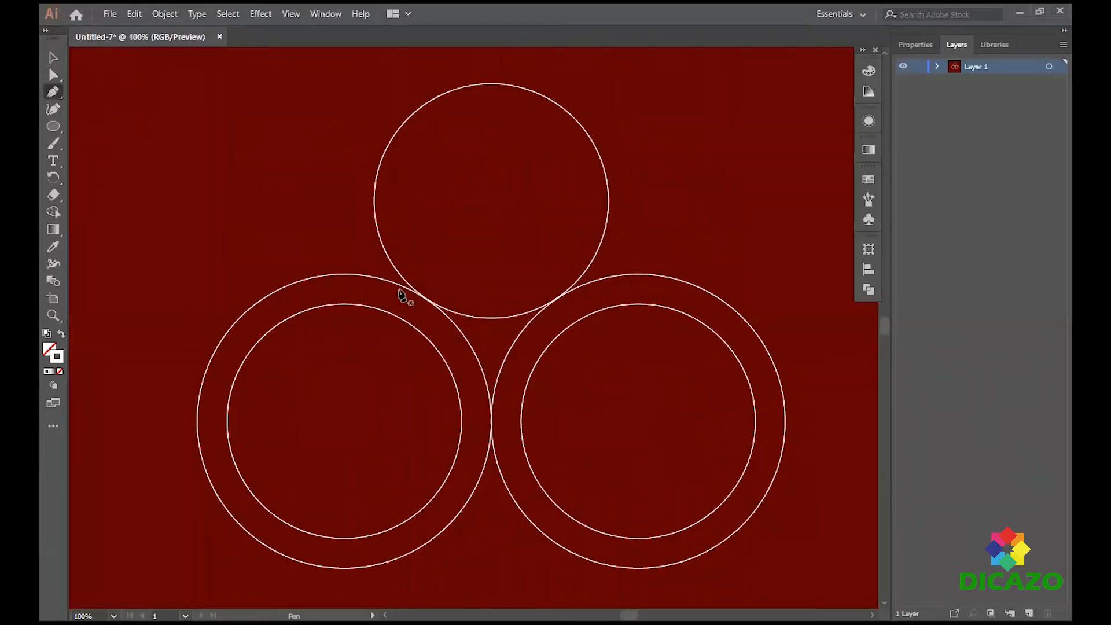
{"action": "left_click", "coordinate": [376, 194], "text": "ctrl"}
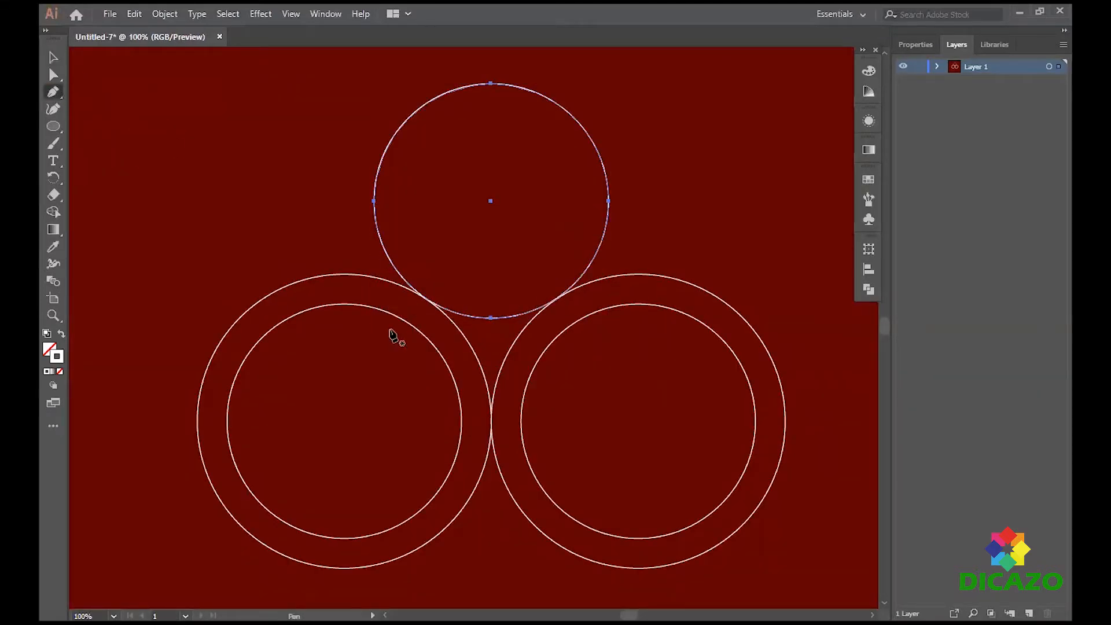
{"action": "scroll", "coordinate": [409, 306], "scroll_direction": "up", "scroll_amount": 4}
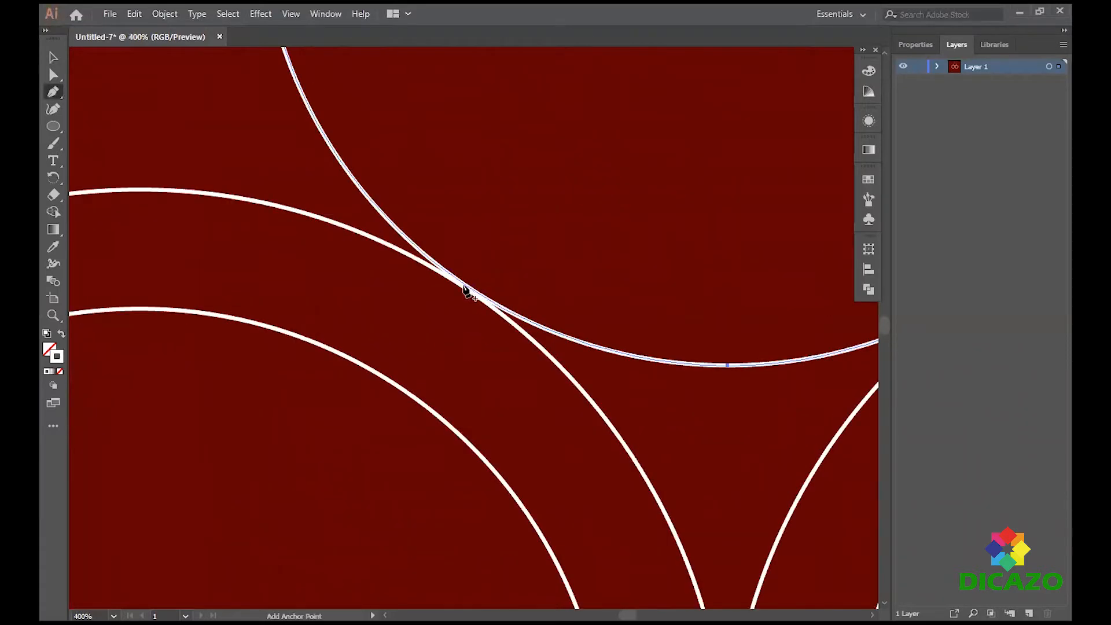
{"action": "left_click", "coordinate": [462, 284]}
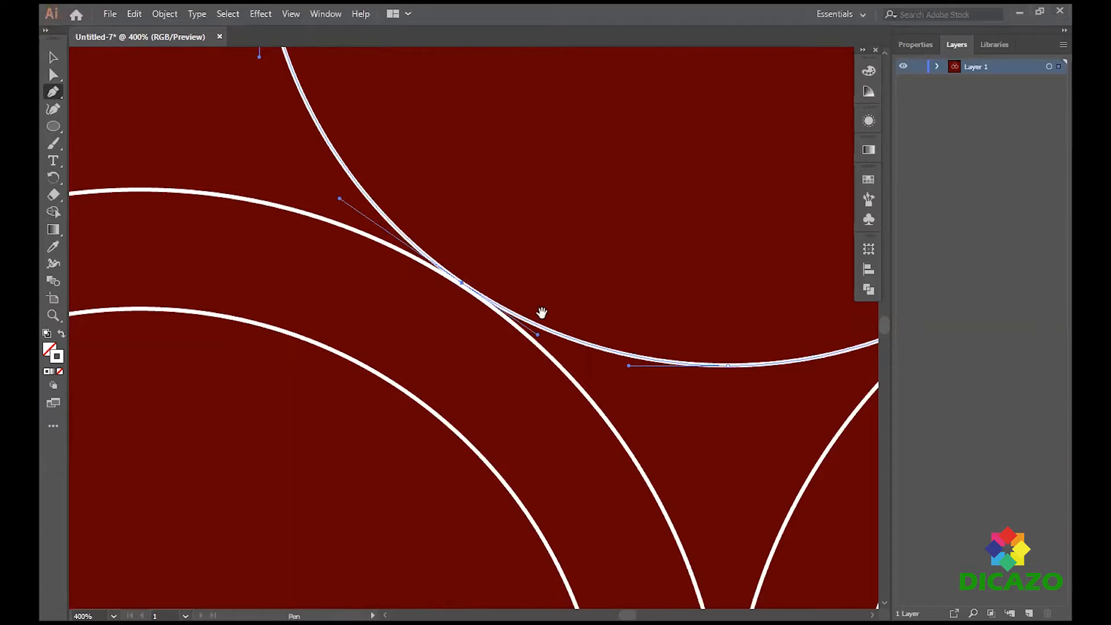
{"action": "key", "text": "ctrl+1"}
Delete the upper circle's top, right and bottom anchor points, keeping only the short arc that meets the left outer circle.
{"action": "left_click_drag", "start_coordinate": [512, 184], "coordinate": [506, 272]}
{"action": "key", "text": "a"}
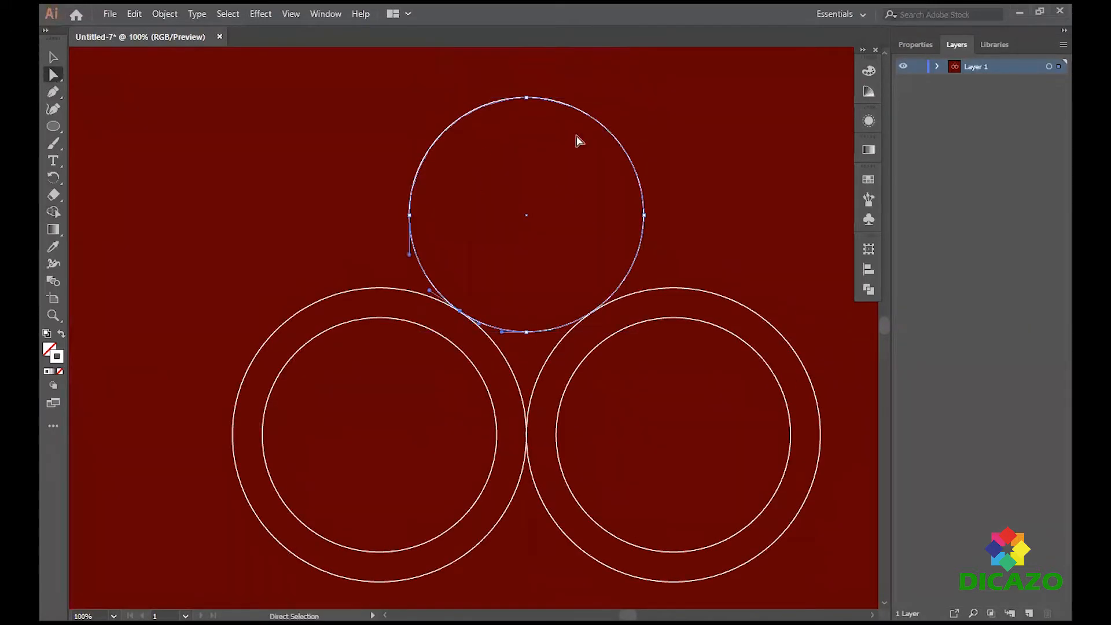
{"action": "key", "text": "Delete"}
{"action": "left_click", "coordinate": [644, 215]}
{"action": "key", "text": "Delete"}
{"action": "left_click", "coordinate": [527, 333]}
{"action": "key", "text": "Delete"}
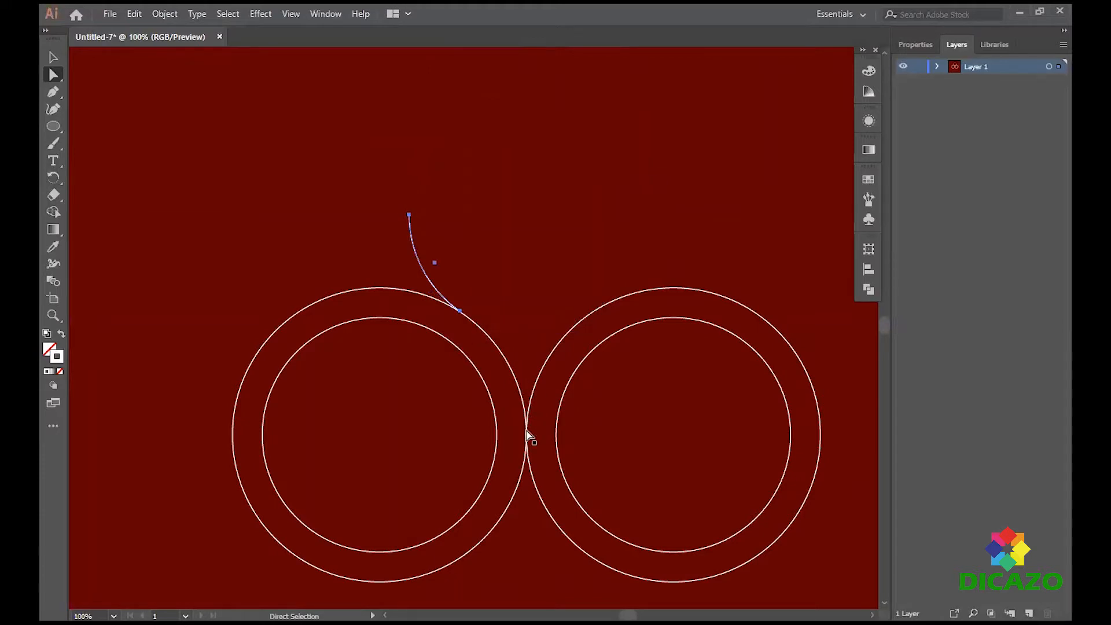
Draw a small flat ellipse, then rotate it and place it in the left ring below the arc's lower end.
{"action": "left_click", "coordinate": [53, 127]}
{"action": "left_click_drag", "start_coordinate": [214, 212], "coordinate": [273, 243]}
{"action": "left_click", "coordinate": [53, 57]}
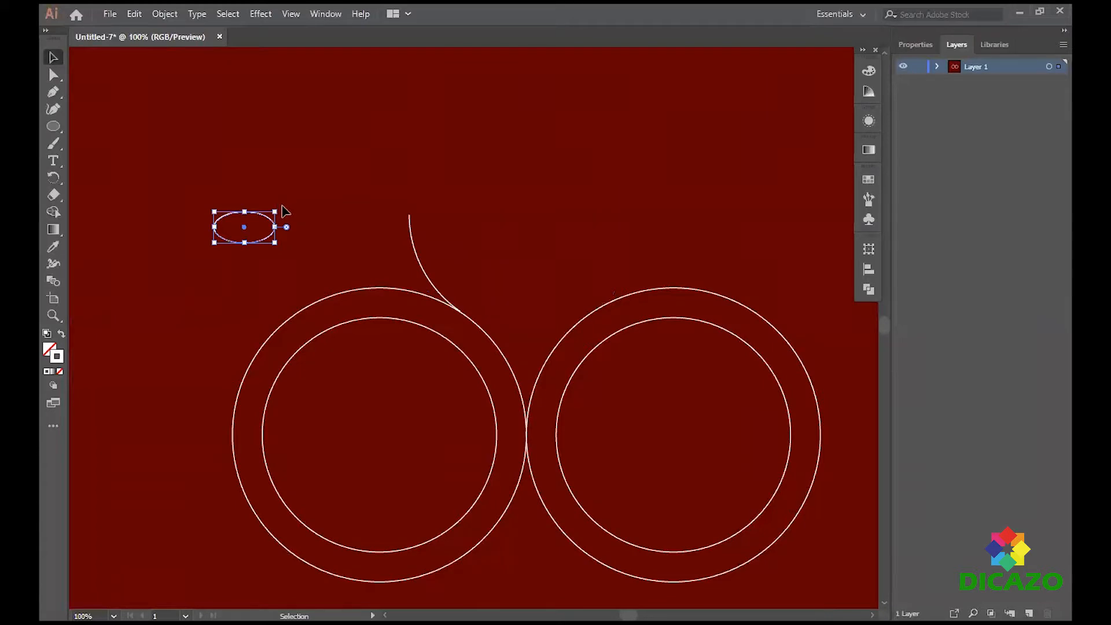
{"action": "left_click_drag", "start_coordinate": [279, 206], "coordinate": [466, 341]}
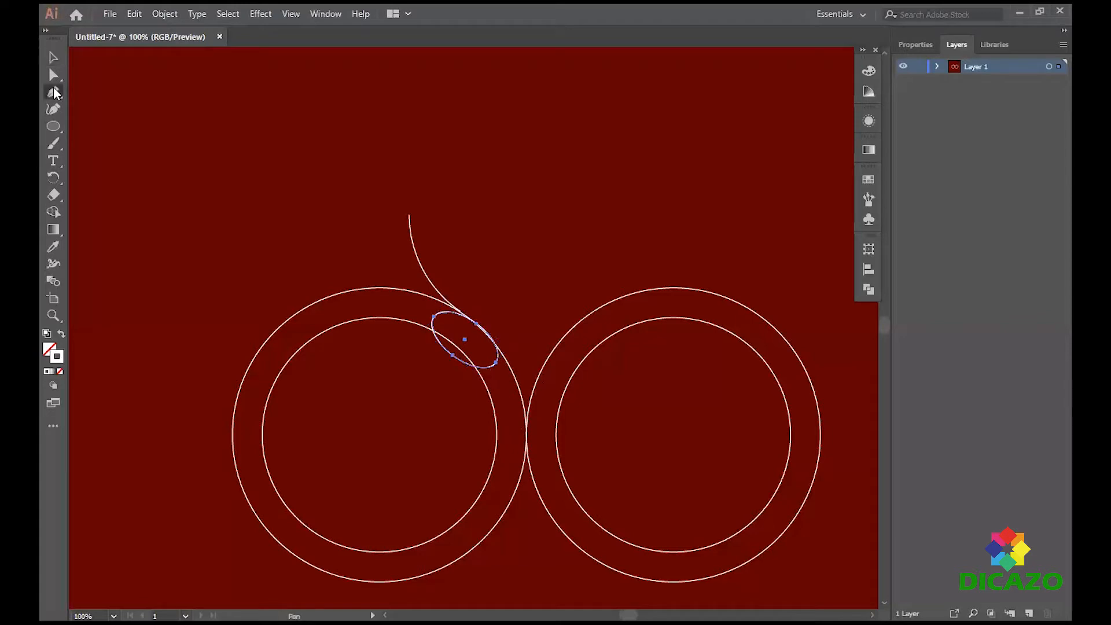
{"action": "left_click", "coordinate": [517, 500]}
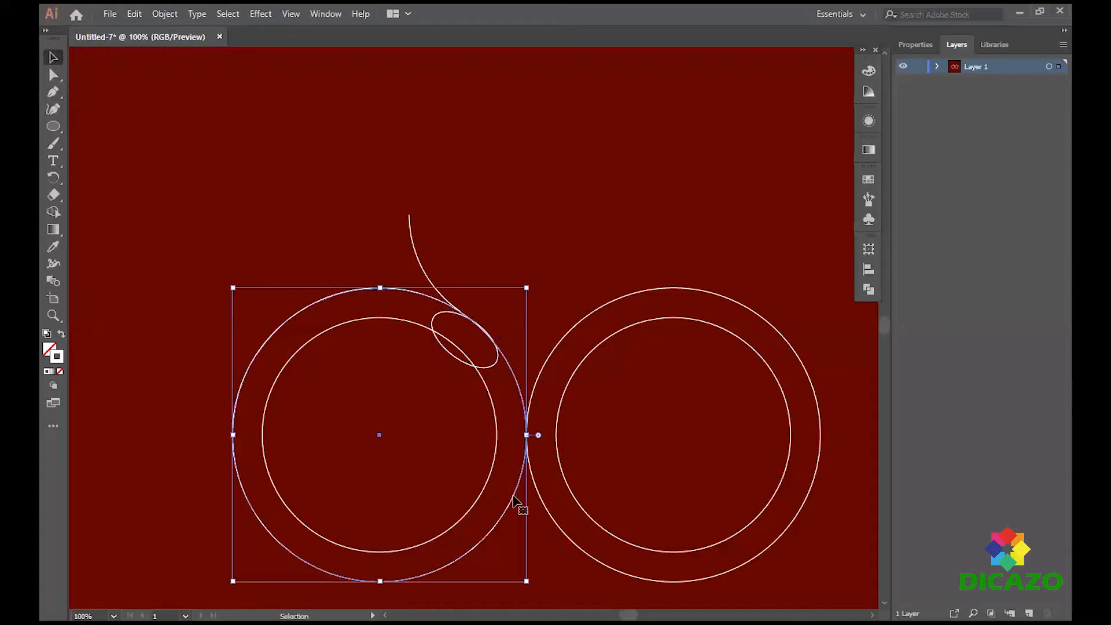
{"action": "left_click", "coordinate": [429, 332]}
{"action": "left_click", "coordinate": [491, 368]}
{"action": "key", "text": "ctrl+z"}
{"action": "key", "text": "ctrl+z"}
{"action": "key", "text": "ctrl+z"}
{"action": "key", "text": "ctrl+z"}
{"action": "key", "text": "ctrl+z"}
{"action": "key", "text": "ctrl+z"}
Enlarge the tilted ellipse and shift it down and left so it spans the left ring below the arc.
{"action": "key", "text": "v"}
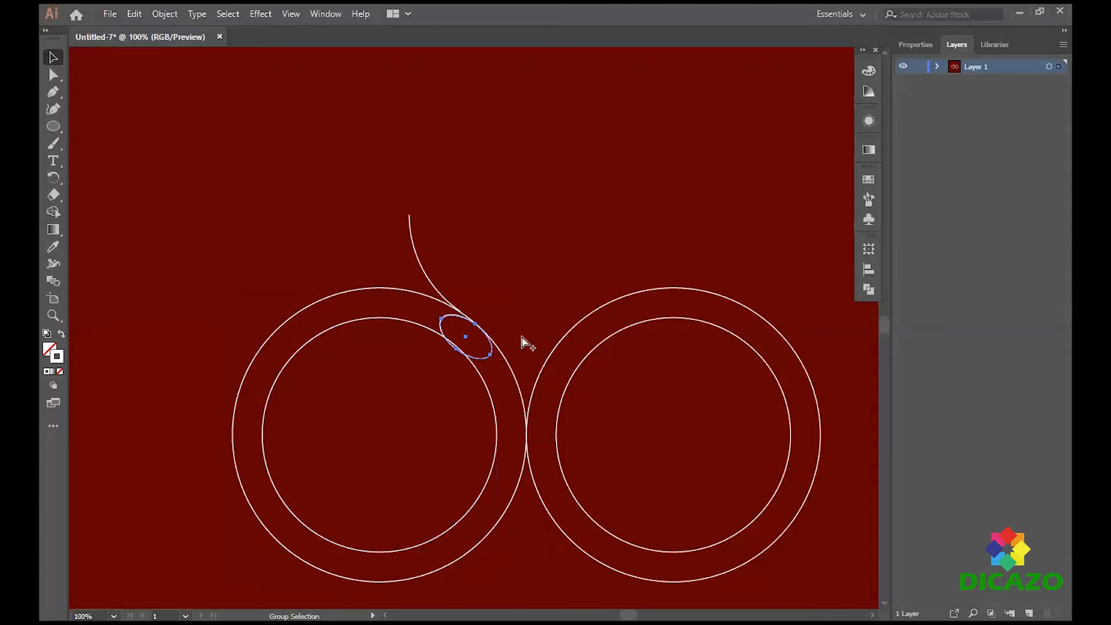
{"action": "scroll", "coordinate": [525, 342], "scroll_direction": "up", "scroll_amount": 3}
{"action": "left_click_drag", "start_coordinate": [398, 426], "coordinate": [404, 449]}
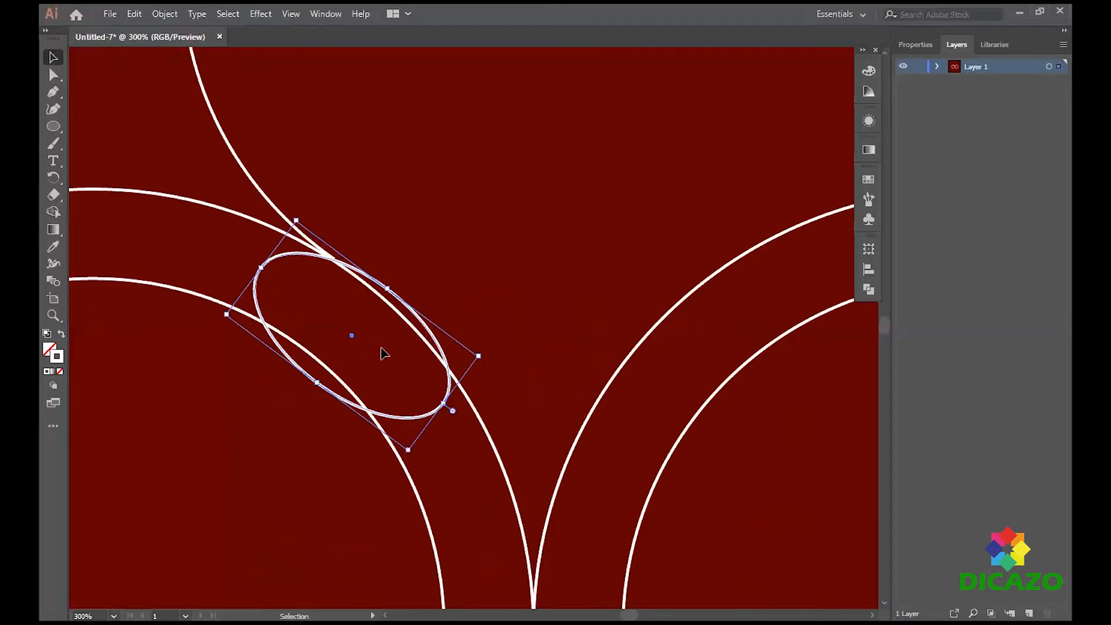
{"action": "left_click_drag", "start_coordinate": [358, 342], "coordinate": [348, 354]}
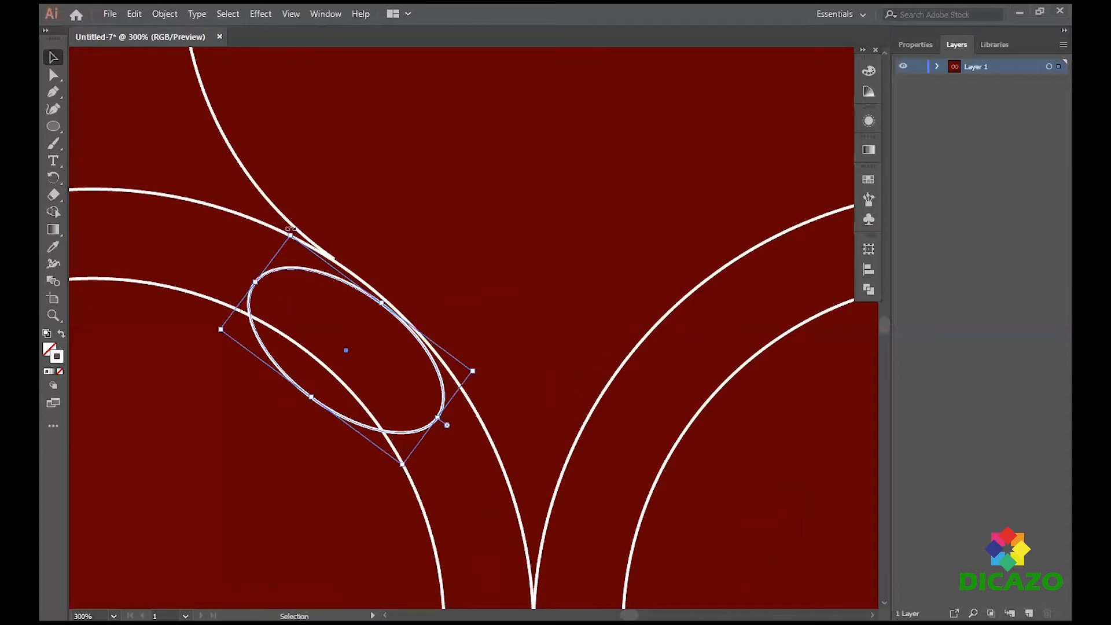
{"action": "left_click_drag", "start_coordinate": [479, 368], "coordinate": [509, 369]}
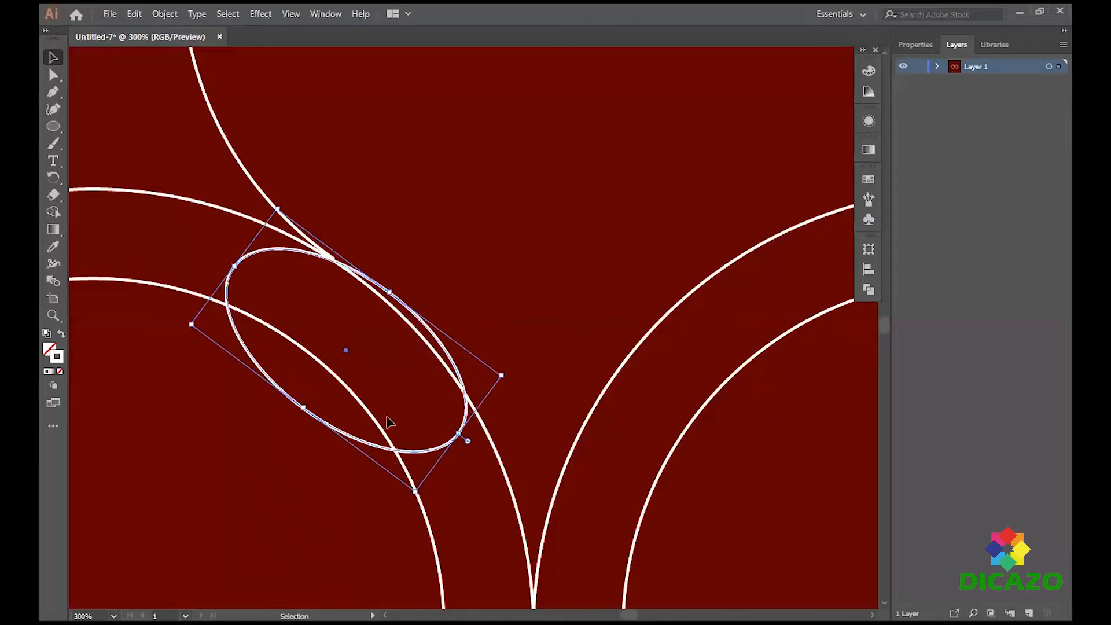
{"action": "left_click_drag", "start_coordinate": [345, 354], "coordinate": [340, 363]}
Rotate the ellipse to a flatter tilt and move it slightly left so its edge touches the left outer circle.
{"action": "left_click_drag", "start_coordinate": [502, 382], "coordinate": [489, 359]}
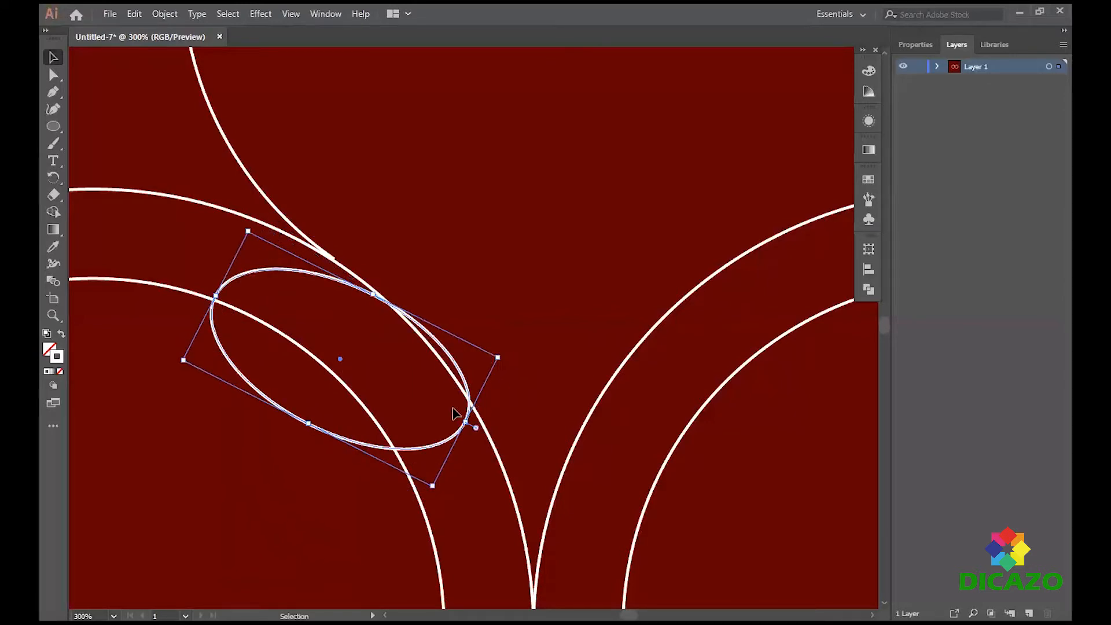
{"action": "left_click_drag", "start_coordinate": [342, 364], "coordinate": [334, 365]}
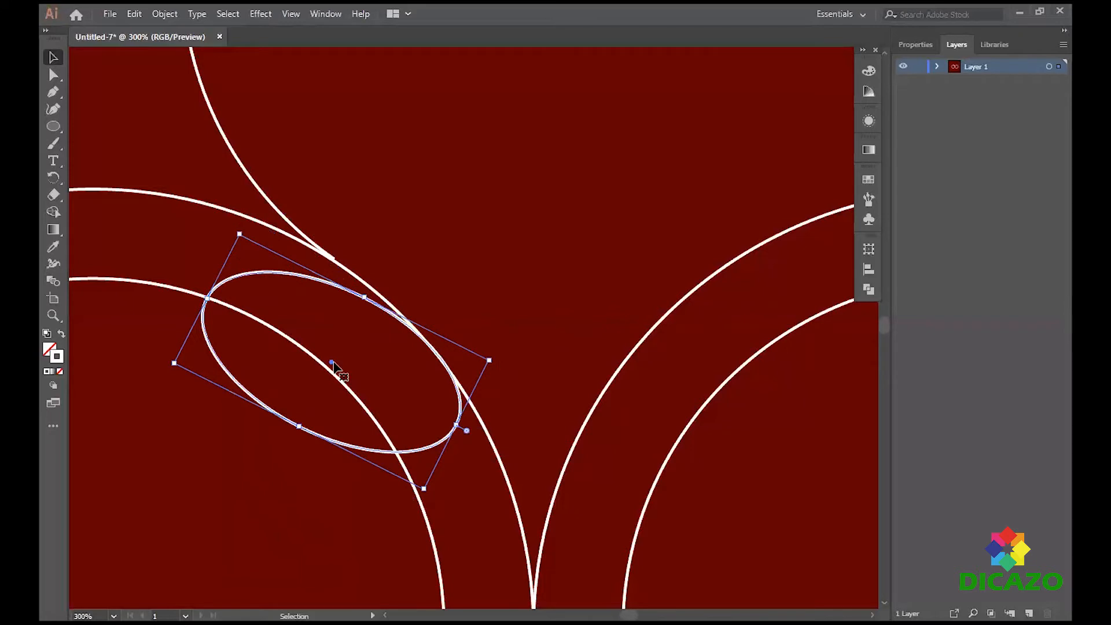
{"action": "key", "text": "ctrl+0"}
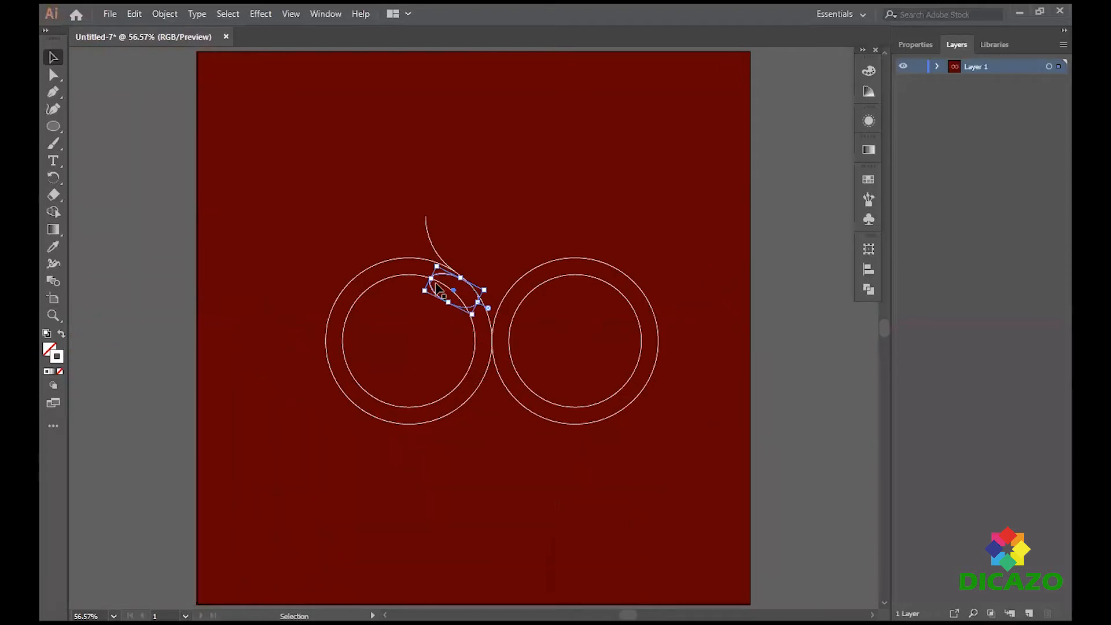
{"action": "scroll", "coordinate": [441, 293], "scroll_direction": "up", "scroll_amount": 5}
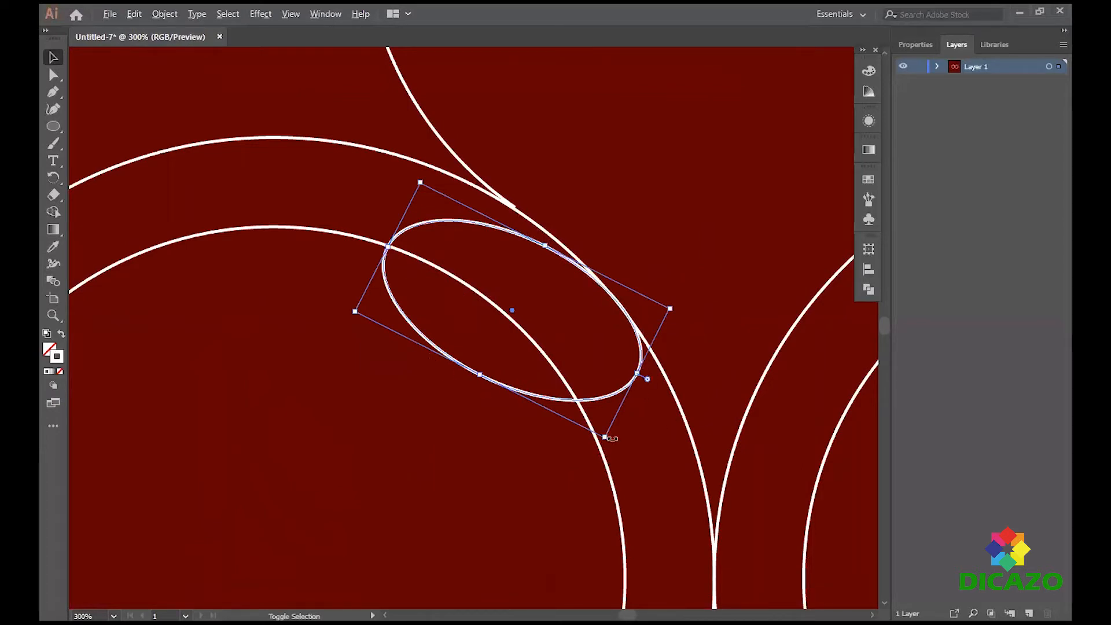
Enlarge the tilted ellipse, rotate it slightly steeper and shift it down and left so its edge meets the inside of the left outer circle.
{"action": "left_click_drag", "start_coordinate": [670, 308], "coordinate": [707, 309]}
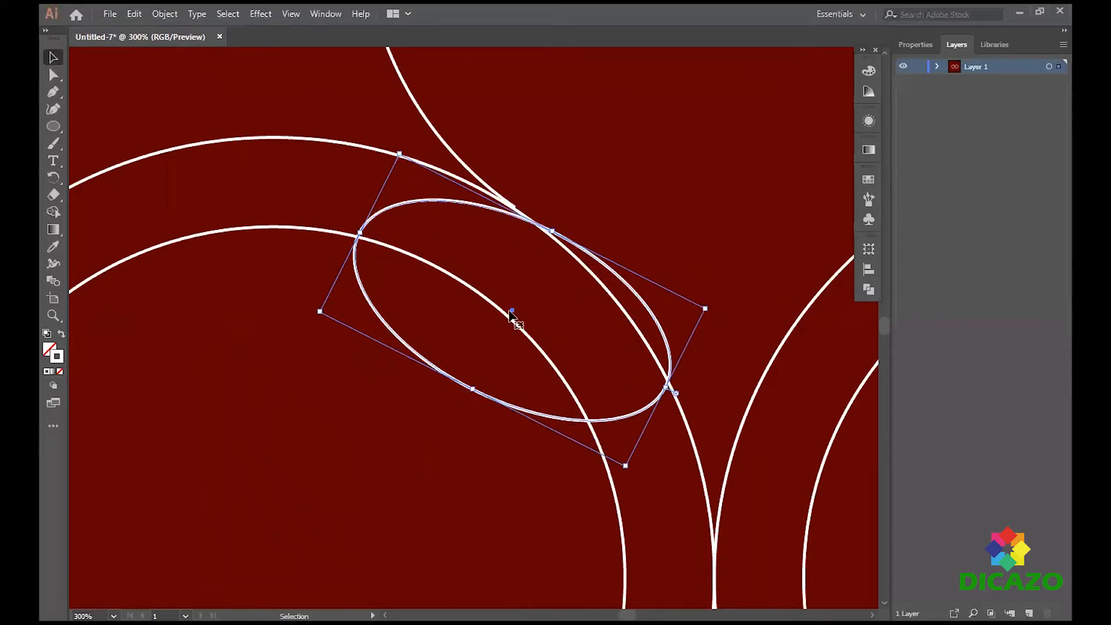
{"action": "left_click_drag", "start_coordinate": [516, 318], "coordinate": [513, 324]}
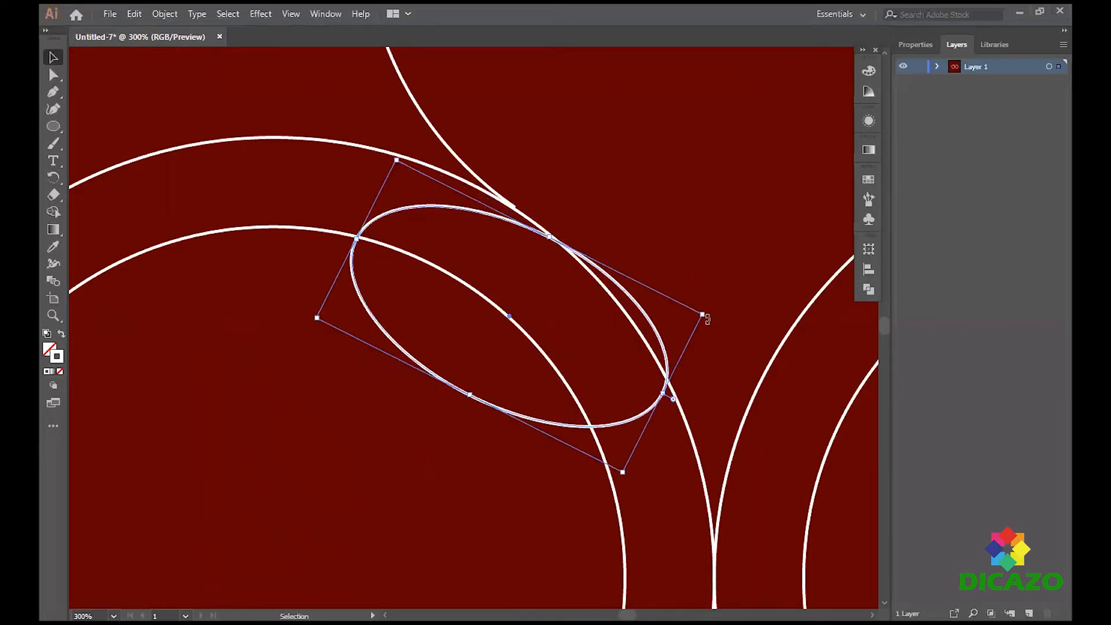
{"action": "left_click_drag", "start_coordinate": [710, 314], "coordinate": [711, 336]}
{"action": "left_click", "coordinate": [503, 319]}
{"action": "left_click", "coordinate": [453, 201]}
{"action": "left_click", "coordinate": [434, 206]}
{"action": "left_click_drag", "start_coordinate": [508, 317], "coordinate": [500, 329]}
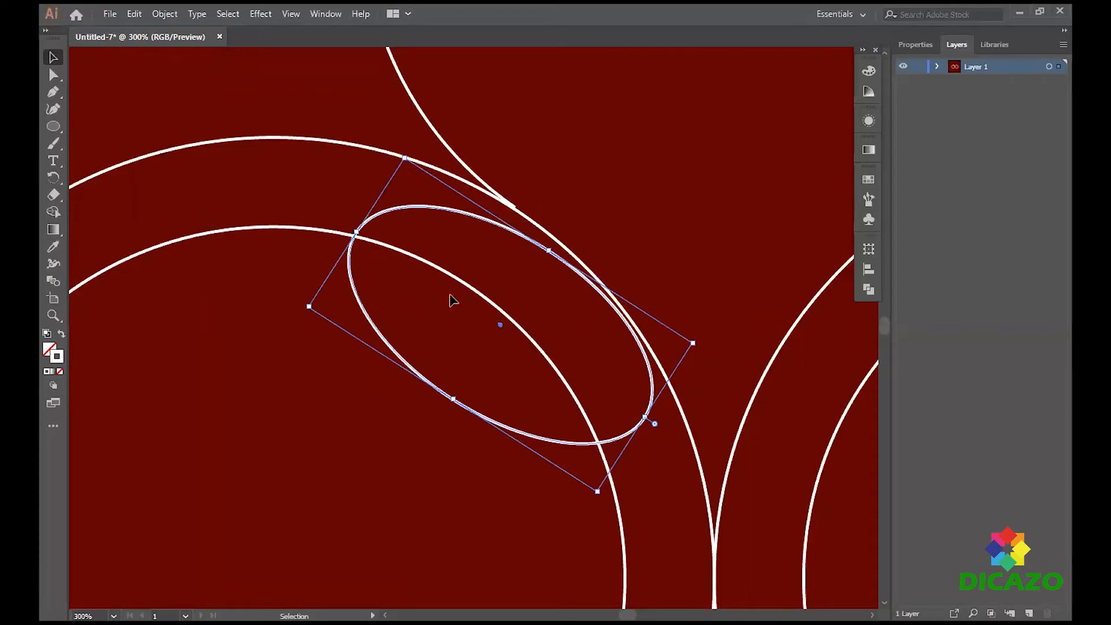
{"action": "key", "text": "ctrl+0"}
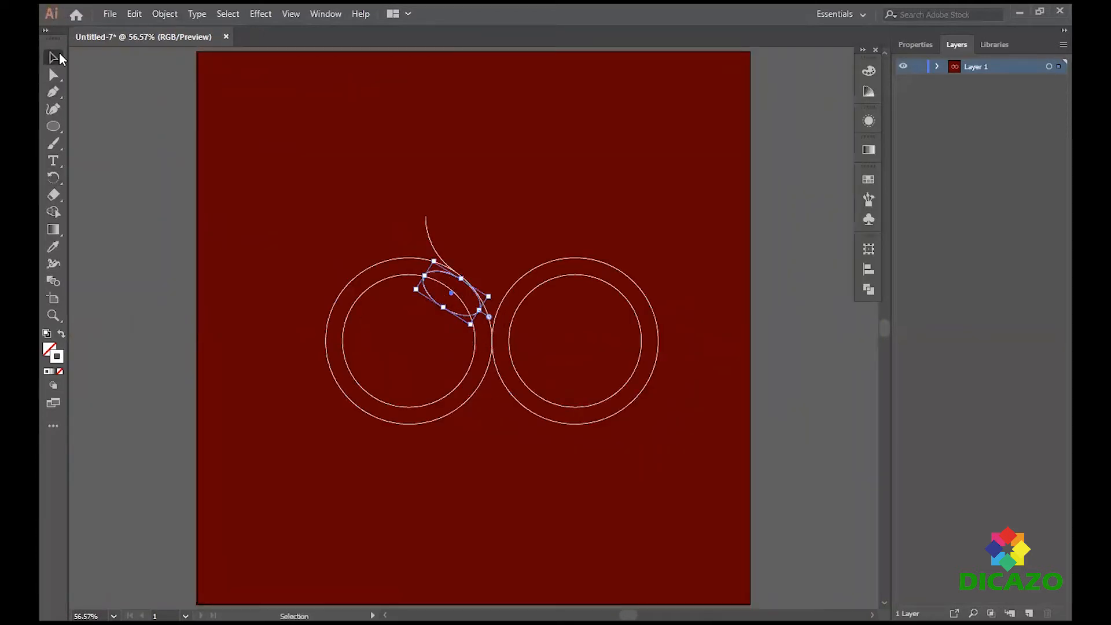
Add an anchor where the left inner circle crosses the ellipse's upper-left end, and trim the circle to the arc ending at its right point.
{"action": "left_click", "coordinate": [461, 353]}
{"action": "scroll", "coordinate": [428, 307], "scroll_direction": "up", "scroll_amount": 3}
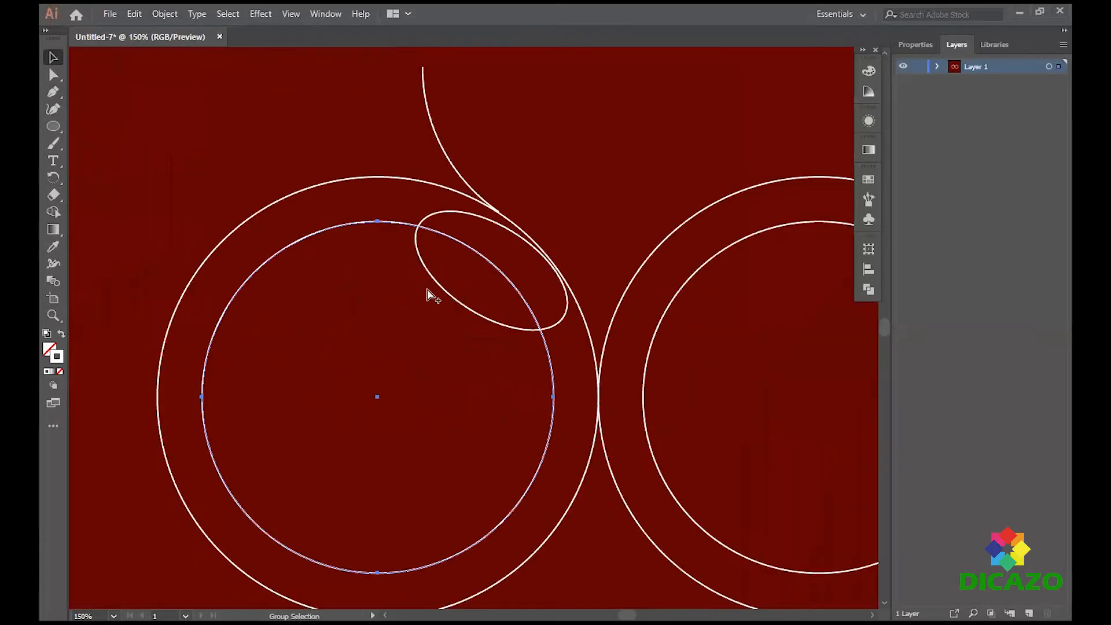
{"action": "left_click", "coordinate": [54, 93]}
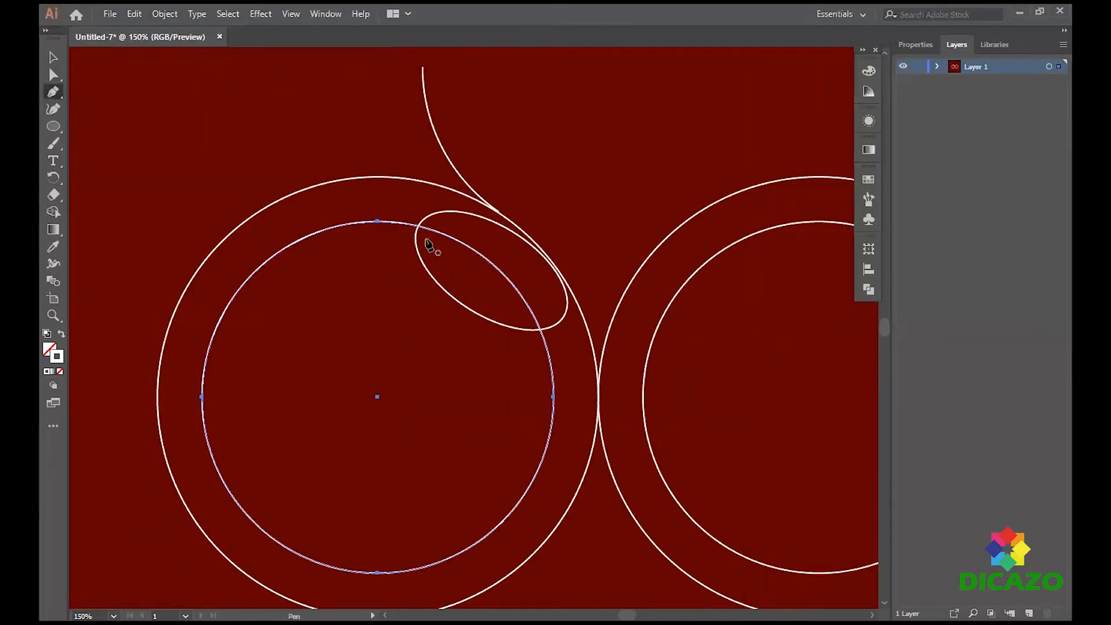
{"action": "scroll", "coordinate": [431, 243], "scroll_direction": "up", "scroll_amount": 6}
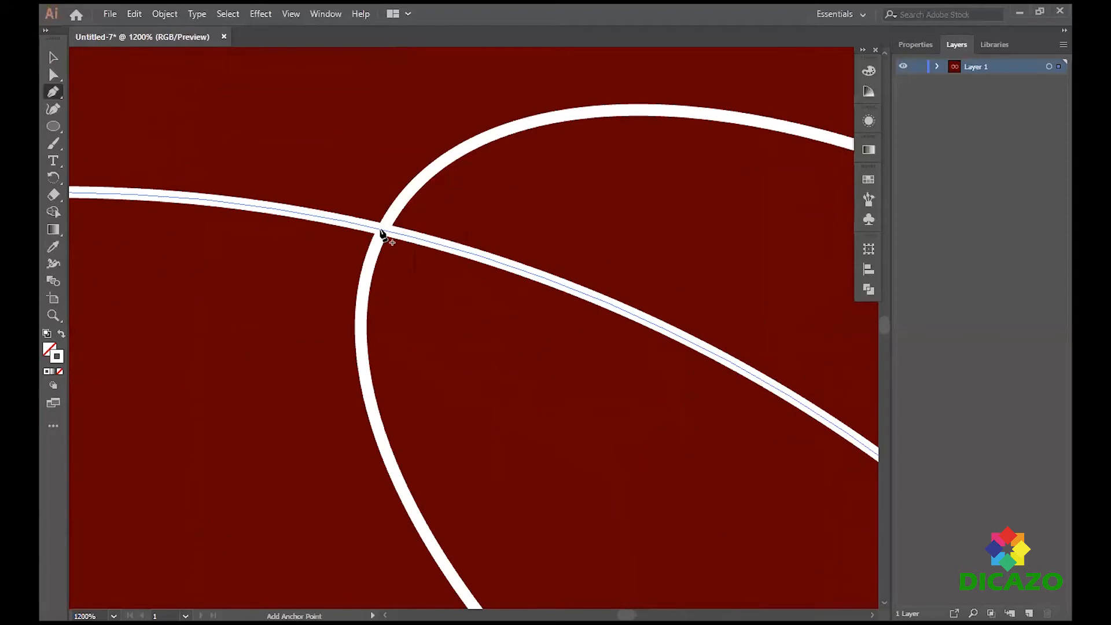
{"action": "left_click", "coordinate": [377, 229]}
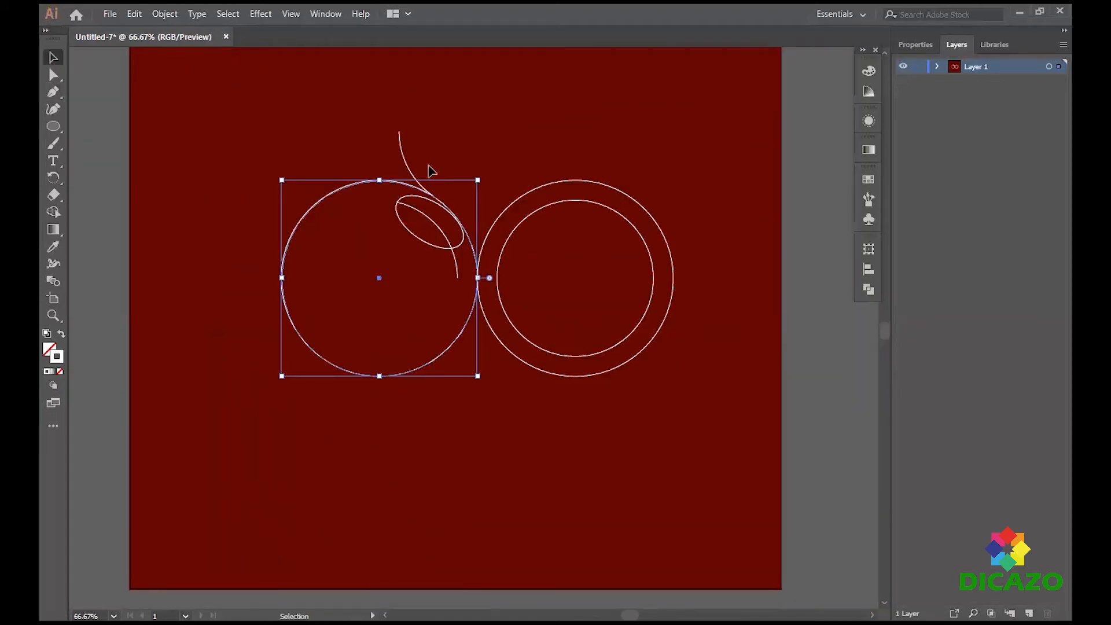
Select the ellipse together with the remaining inner arc and nudge both slightly up and right against the left outer circle.
{"action": "scroll", "coordinate": [426, 167], "scroll_direction": "up", "scroll_amount": 3}
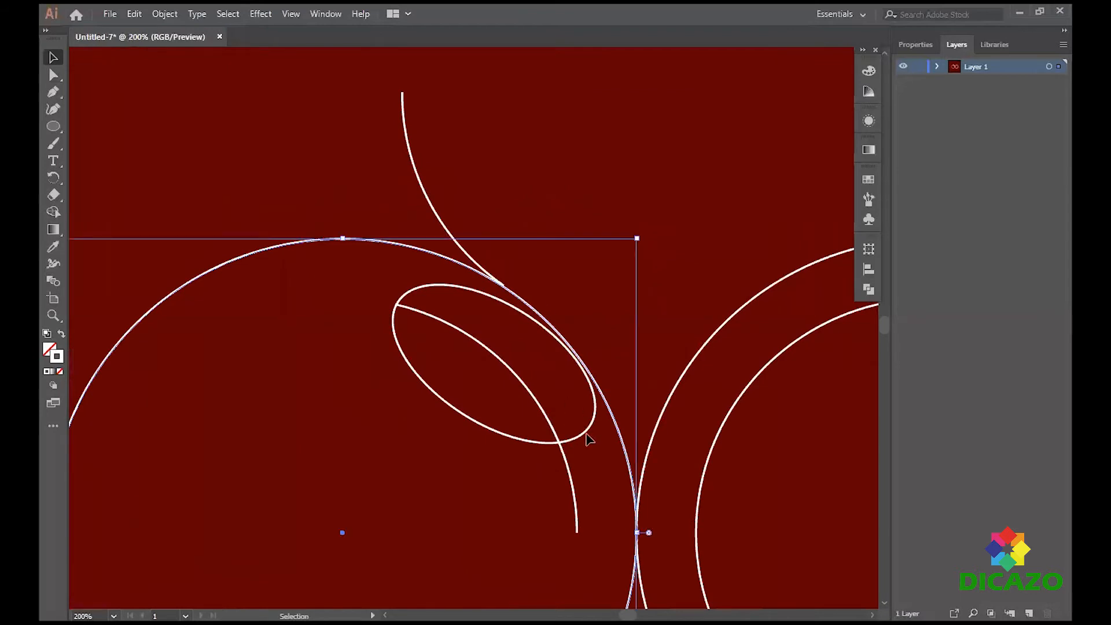
{"action": "left_click", "coordinate": [552, 431]}
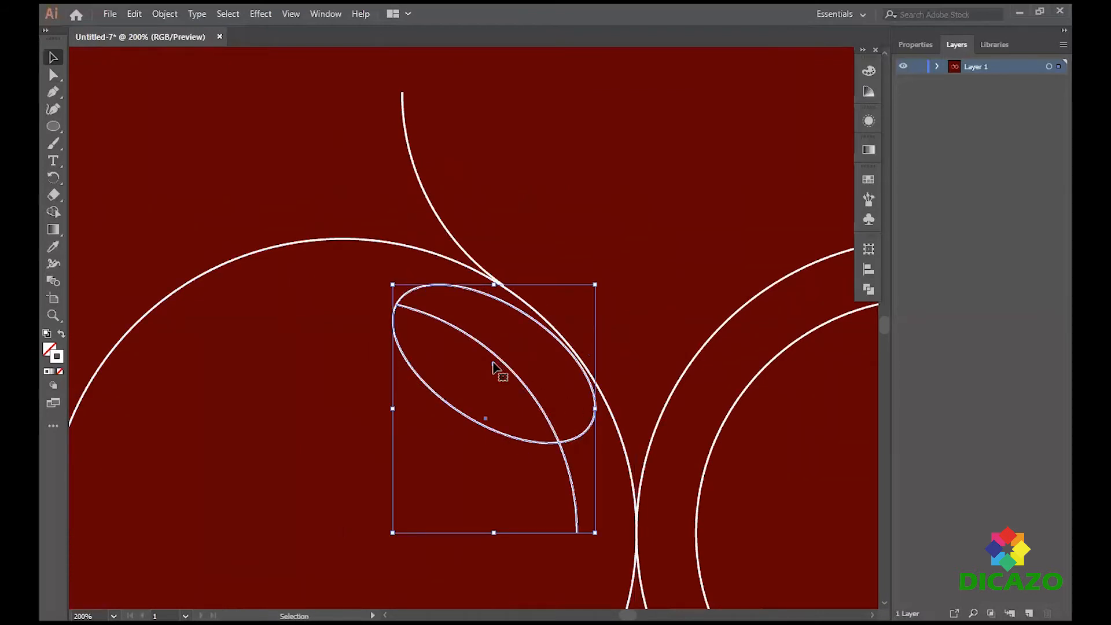
{"action": "left_click_drag", "start_coordinate": [492, 362], "coordinate": [496, 361]}
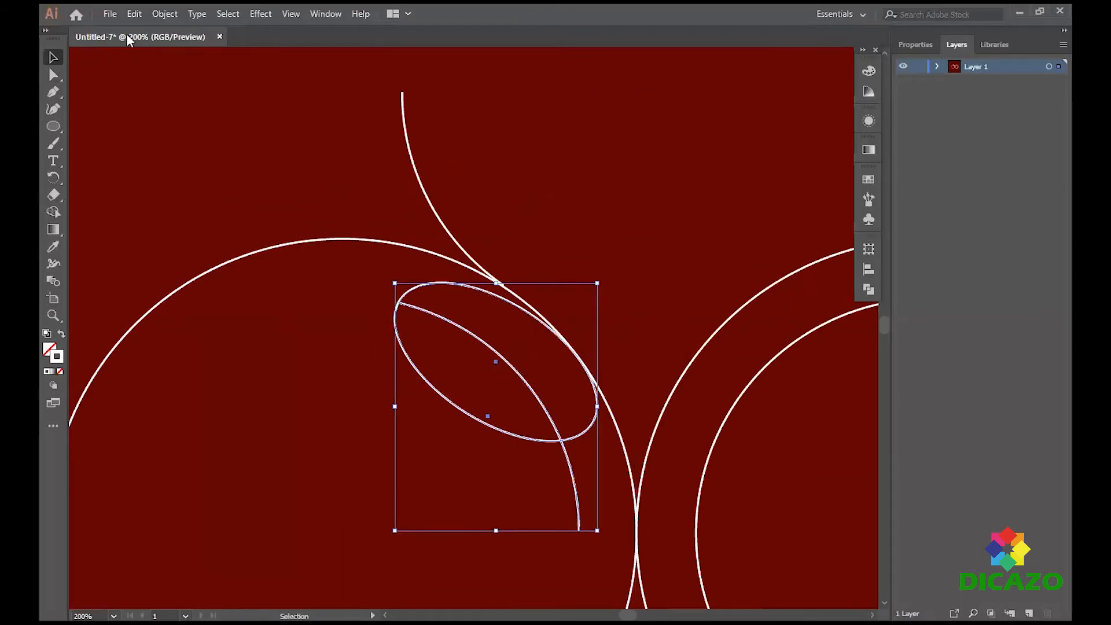
Add an anchor point to the left outer circle where the upper arc's lower end meets it.
{"action": "left_click", "coordinate": [54, 91]}
{"action": "left_click", "coordinate": [53, 58]}
{"action": "left_click", "coordinate": [255, 262]}
{"action": "left_click", "coordinate": [232, 259]}
{"action": "left_click", "coordinate": [53, 91]}
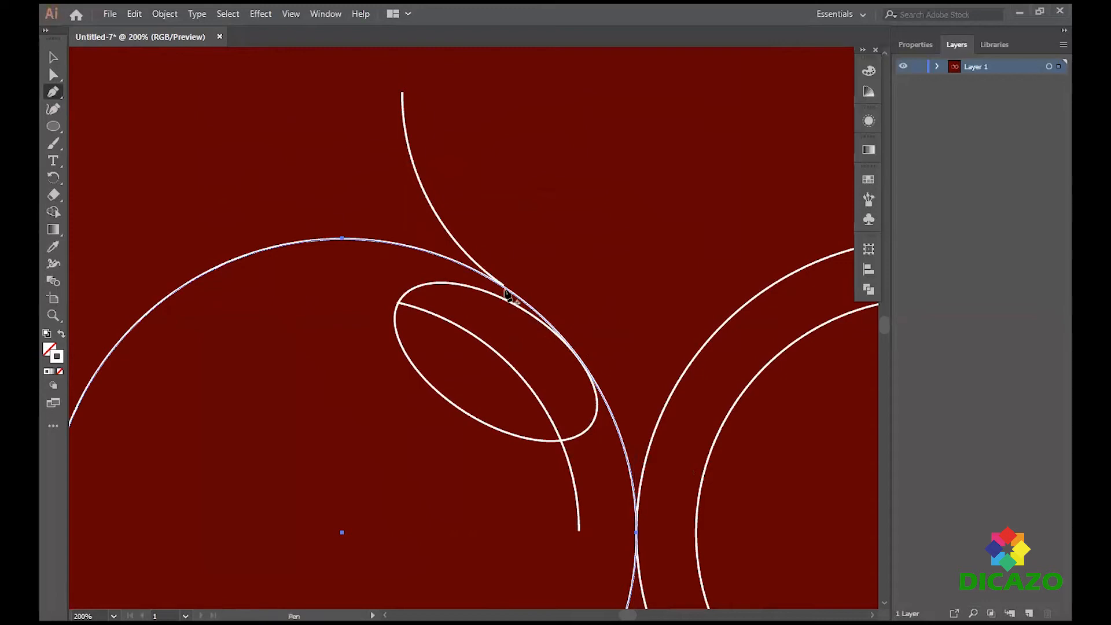
{"action": "scroll", "coordinate": [509, 294], "scroll_direction": "up", "scroll_amount": 5}
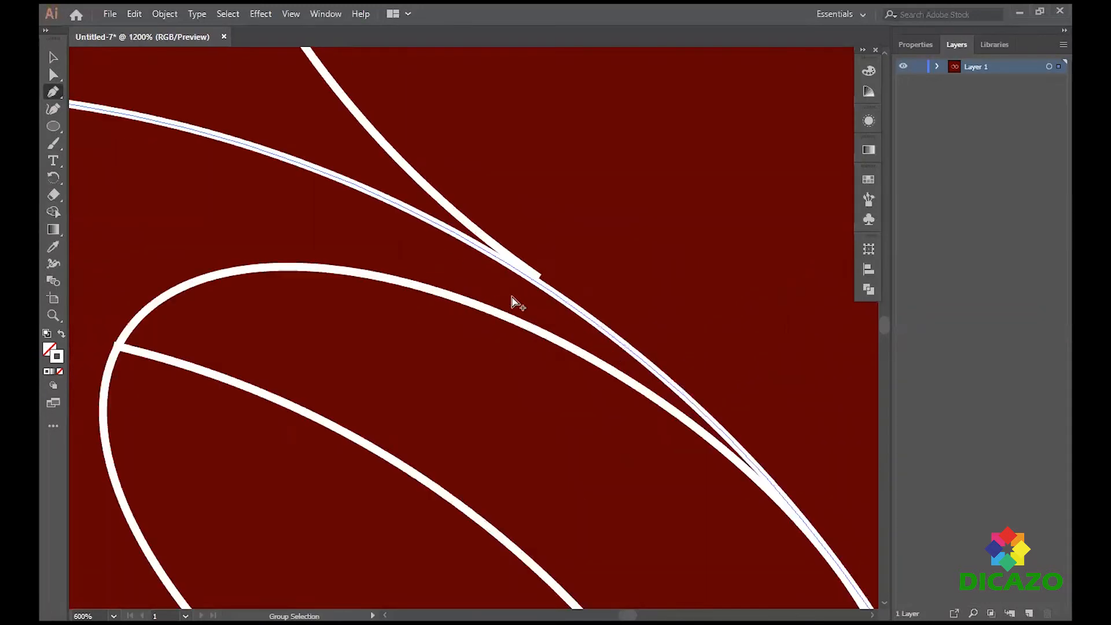
{"action": "left_click", "coordinate": [551, 281]}
{"action": "key", "text": "ctrl+0"}
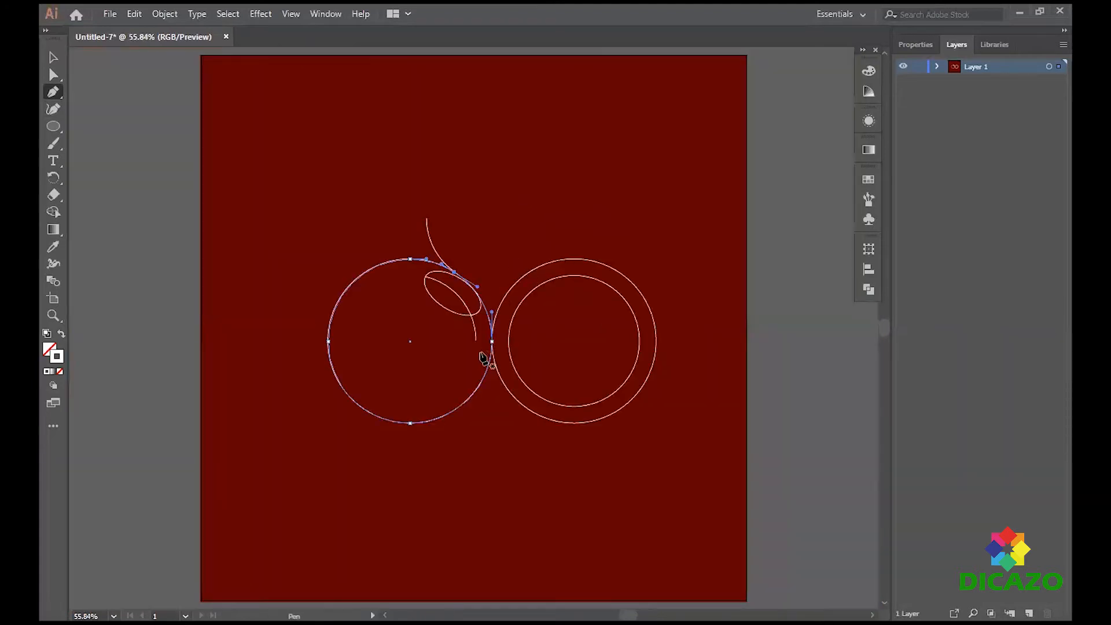
Delete the left outer circle's top, left and bottom anchors, keeping only the segment from the upper arc to the circle's right point.
{"action": "key", "text": "ctrl+equal"}
{"action": "key", "text": "ctrl+equal"}
{"action": "key", "text": "ctrl+equal"}
{"action": "left_click", "coordinate": [52, 76]}
{"action": "left_click", "coordinate": [342, 209]}
{"action": "left_click", "coordinate": [337, 204]}
{"action": "key", "text": "Delete"}
{"action": "scroll", "coordinate": [341, 214], "scroll_direction": "down", "scroll_amount": 5}
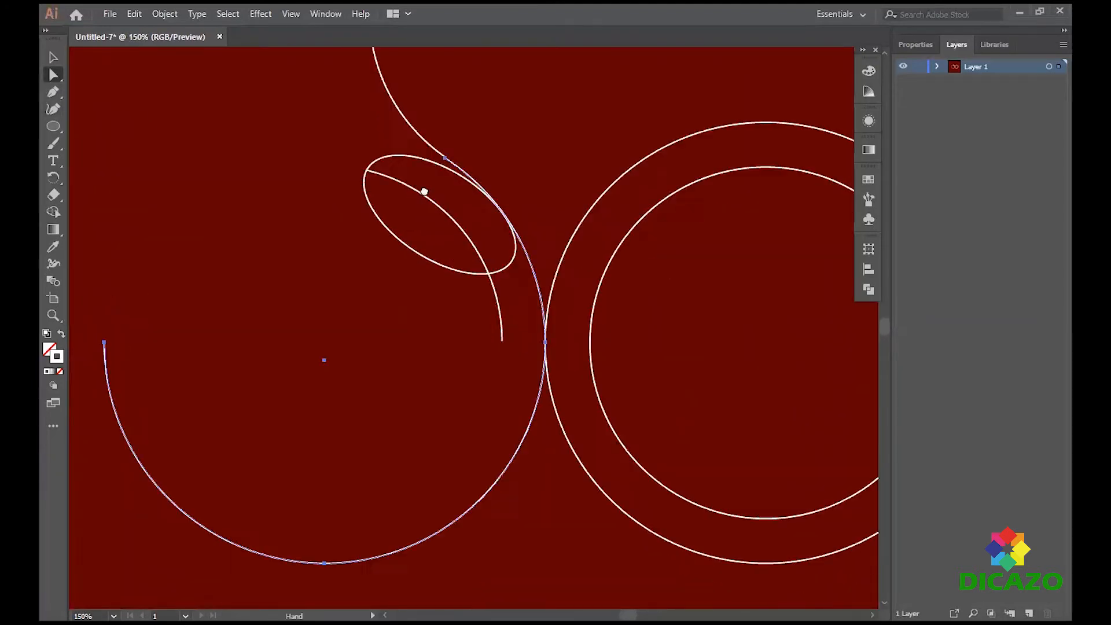
{"action": "left_click", "coordinate": [90, 246]}
{"action": "key", "text": "Delete"}
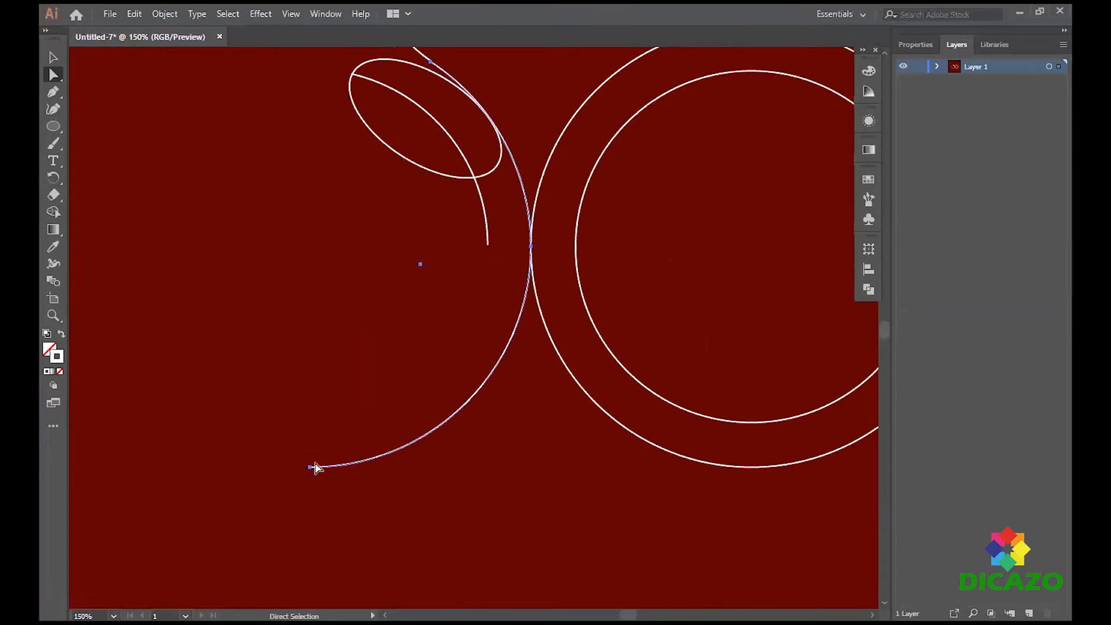
{"action": "key", "text": "Delete"}
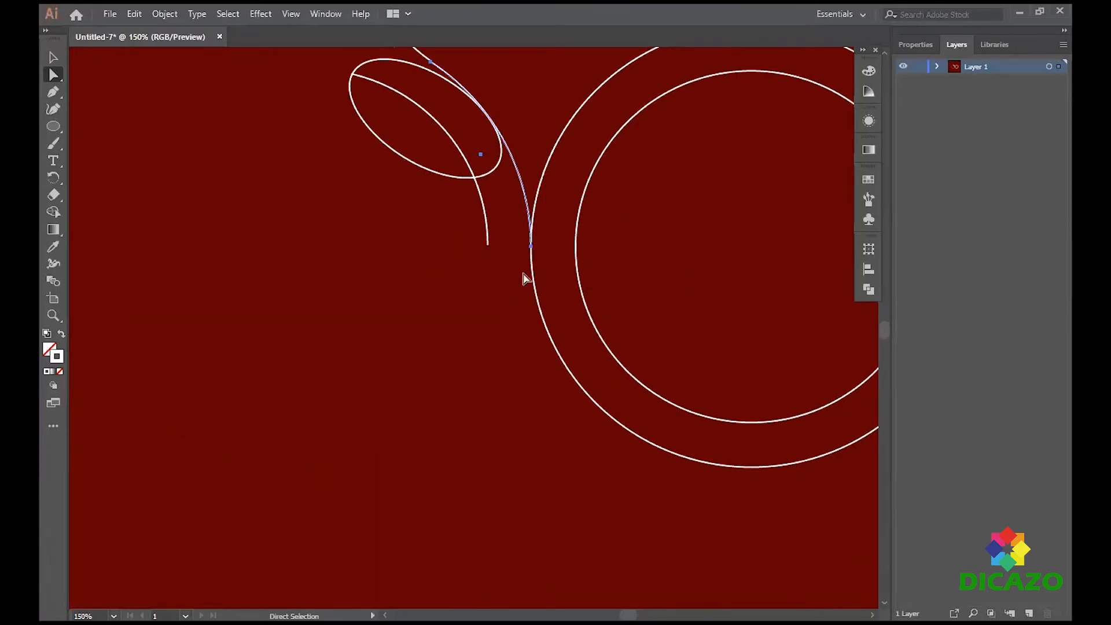
Add an anchor where the remaining outer segment touches the ellipse and delete the segment's portion below that contact.
{"action": "scroll", "coordinate": [404, 250], "scroll_direction": "up", "scroll_amount": 3}
{"action": "left_click", "coordinate": [52, 93]}
{"action": "scroll", "coordinate": [508, 248], "scroll_direction": "up", "scroll_amount": 4}
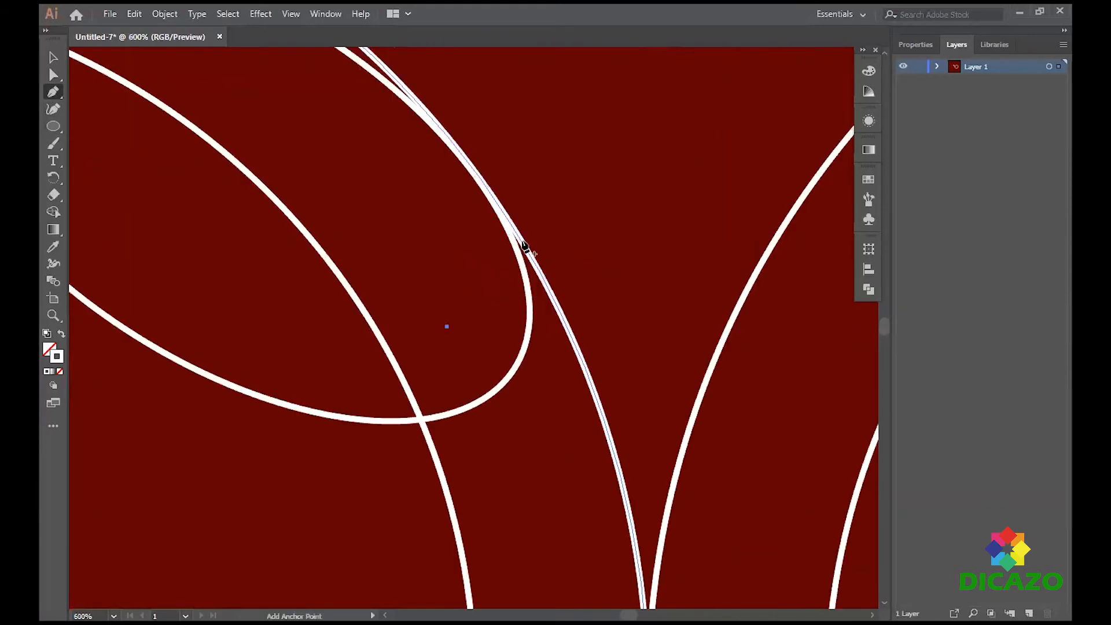
{"action": "left_click", "coordinate": [500, 208]}
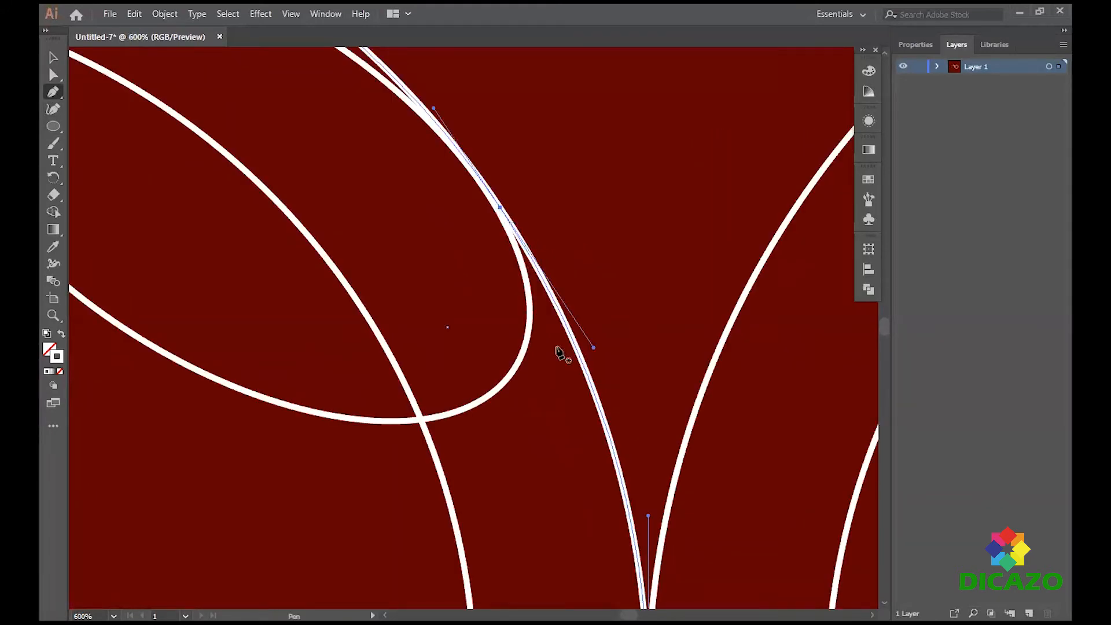
{"action": "left_click", "coordinate": [53, 74]}
{"action": "scroll", "coordinate": [343, 297], "scroll_direction": "down", "scroll_amount": 4}
{"action": "left_click_drag", "start_coordinate": [310, 181], "coordinate": [446, 428]}
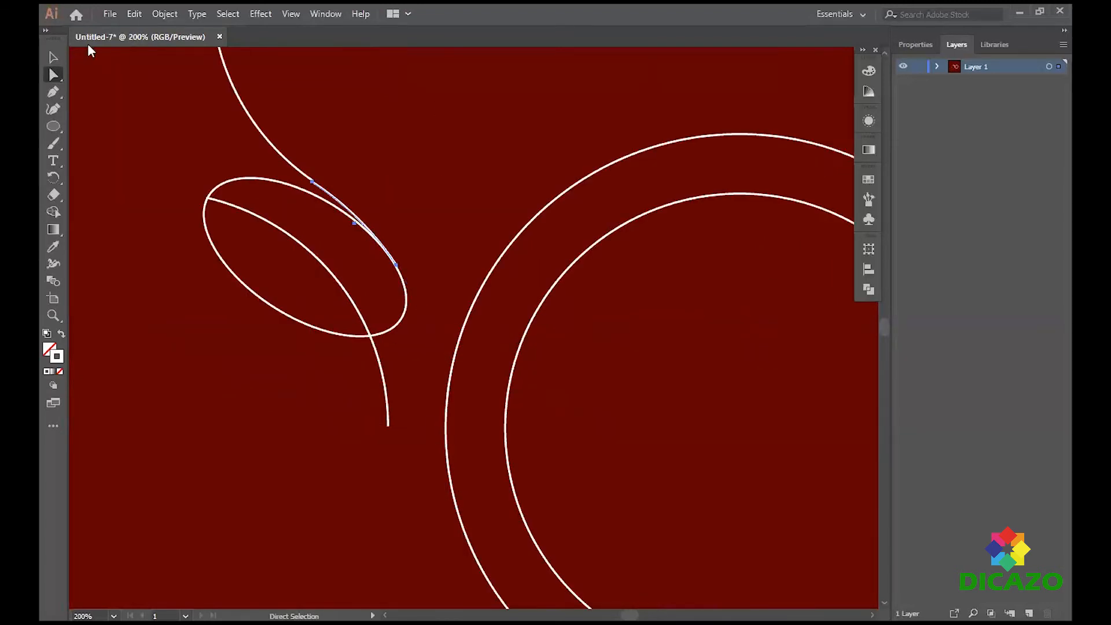
Select the ellipse and add an anchor point on its upper edge near where it meets the outer segment.
{"action": "left_click", "coordinate": [53, 57]}
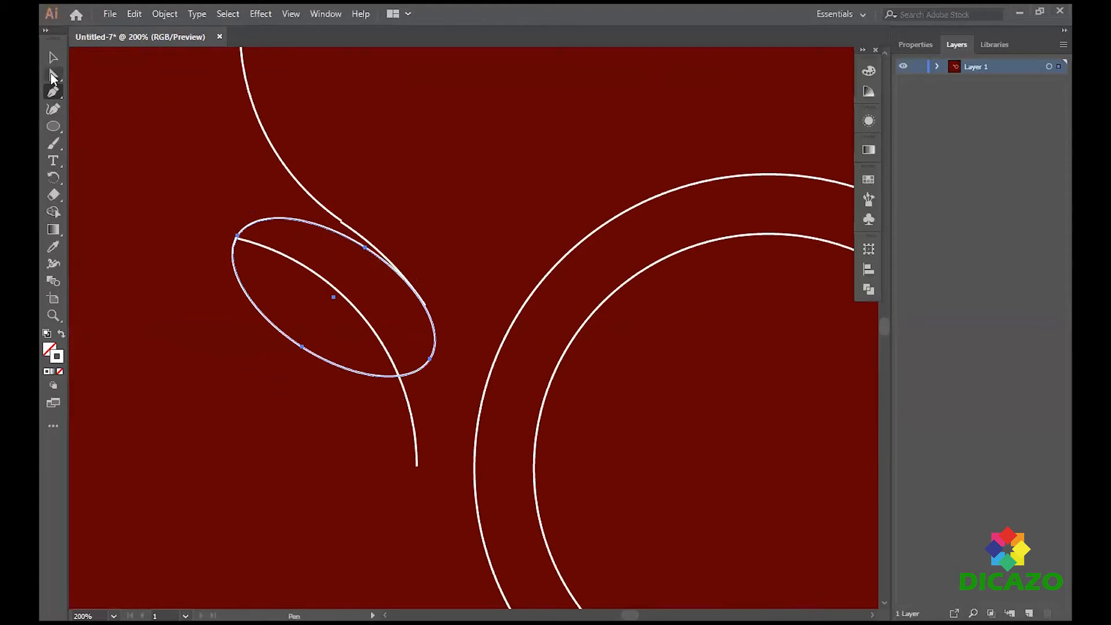
{"action": "left_click", "coordinate": [53, 76]}
{"action": "left_click", "coordinate": [365, 248]}
{"action": "key", "text": "p"}
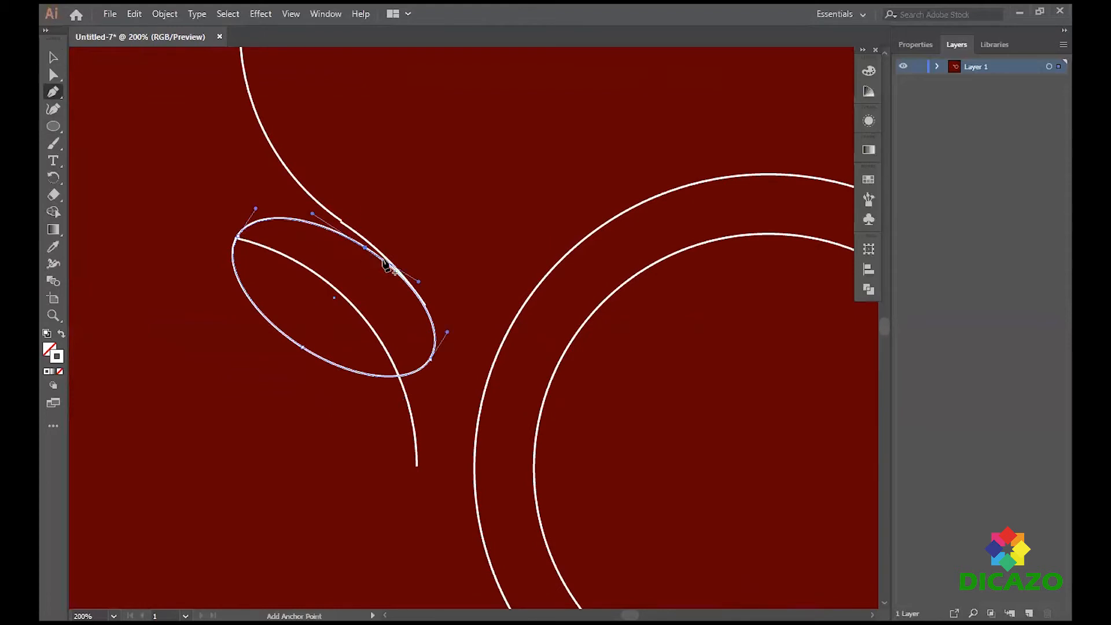
{"action": "left_click", "coordinate": [389, 266]}
{"action": "key", "text": "a"}
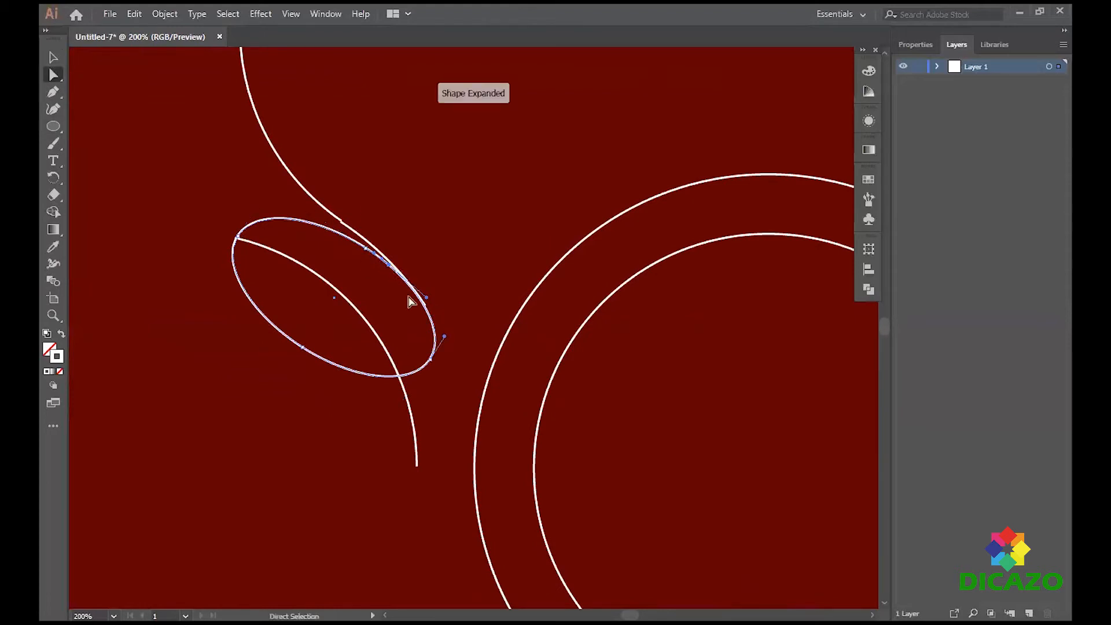
{"action": "key", "text": "Delete"}
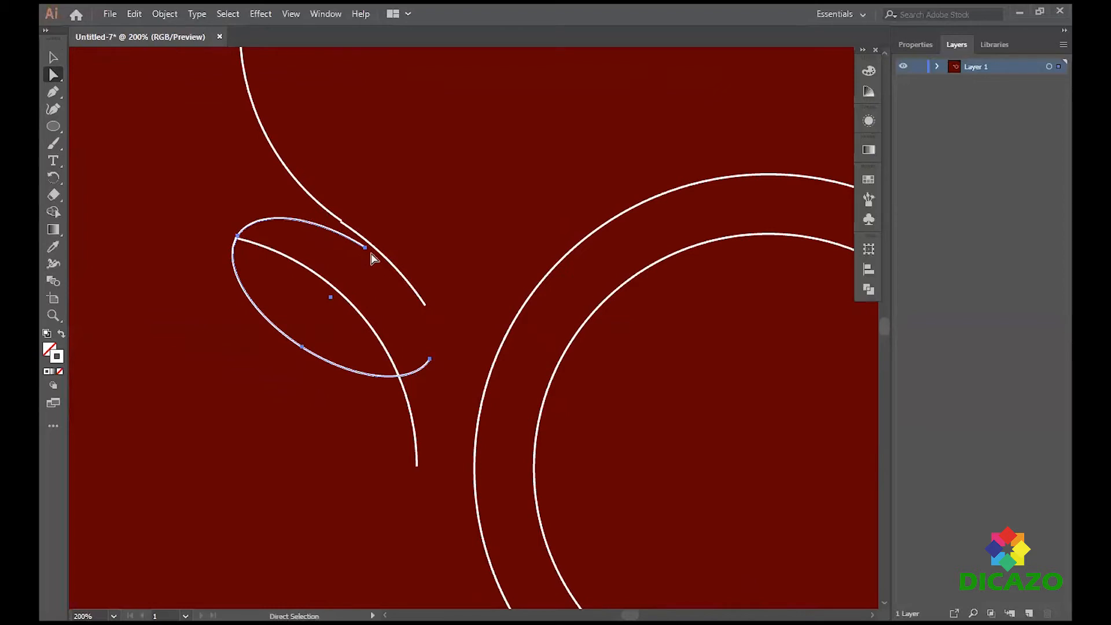
{"action": "key", "text": "ctrl+z"}
{"action": "left_click", "coordinate": [237, 237]}
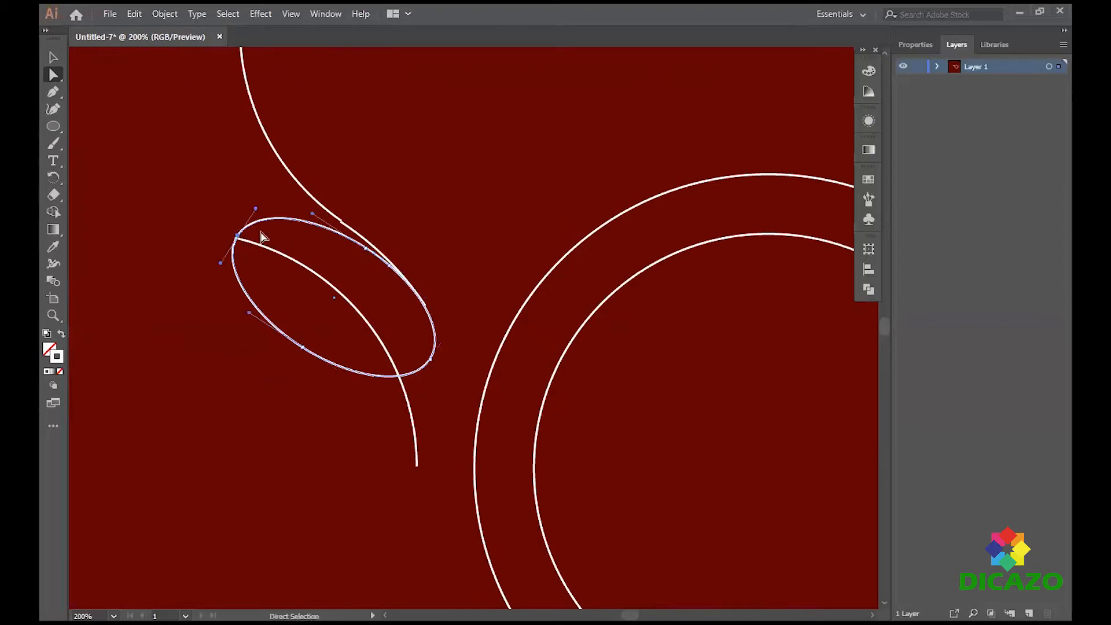
{"action": "key", "text": "Delete"}
{"action": "key", "text": "ctrl+z"}
Add an anchor on the ellipse where the inner arc starts and delete the ellipse's upper edge, leaving a pointed upper-left tip.
{"action": "left_click", "coordinate": [54, 92]}
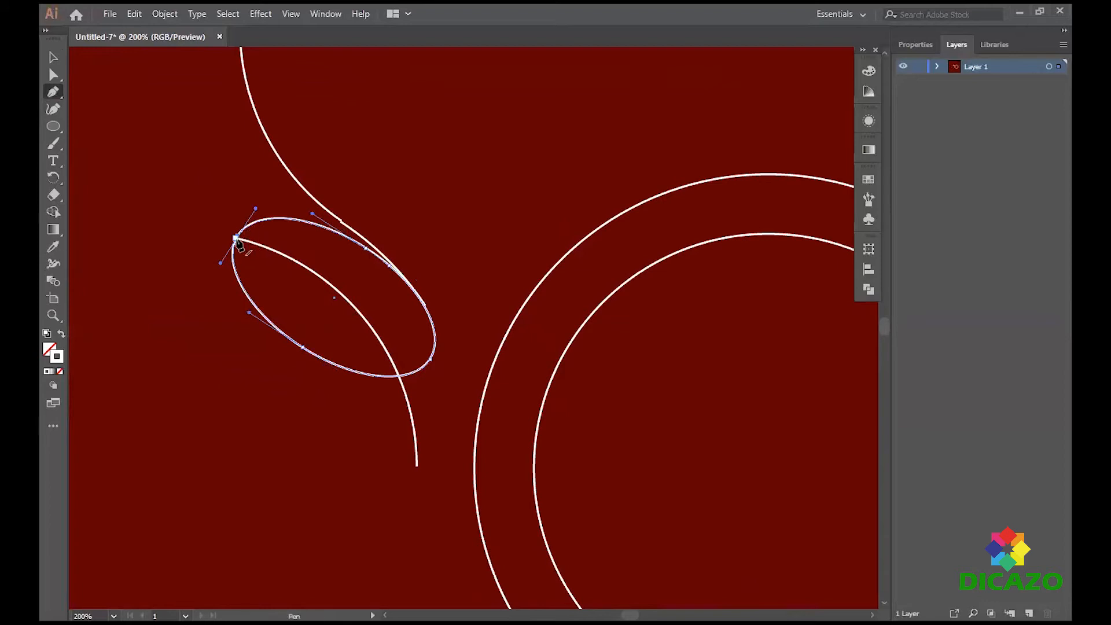
{"action": "scroll", "coordinate": [237, 239], "scroll_direction": "up", "scroll_amount": 4}
{"action": "left_click", "coordinate": [226, 314]}
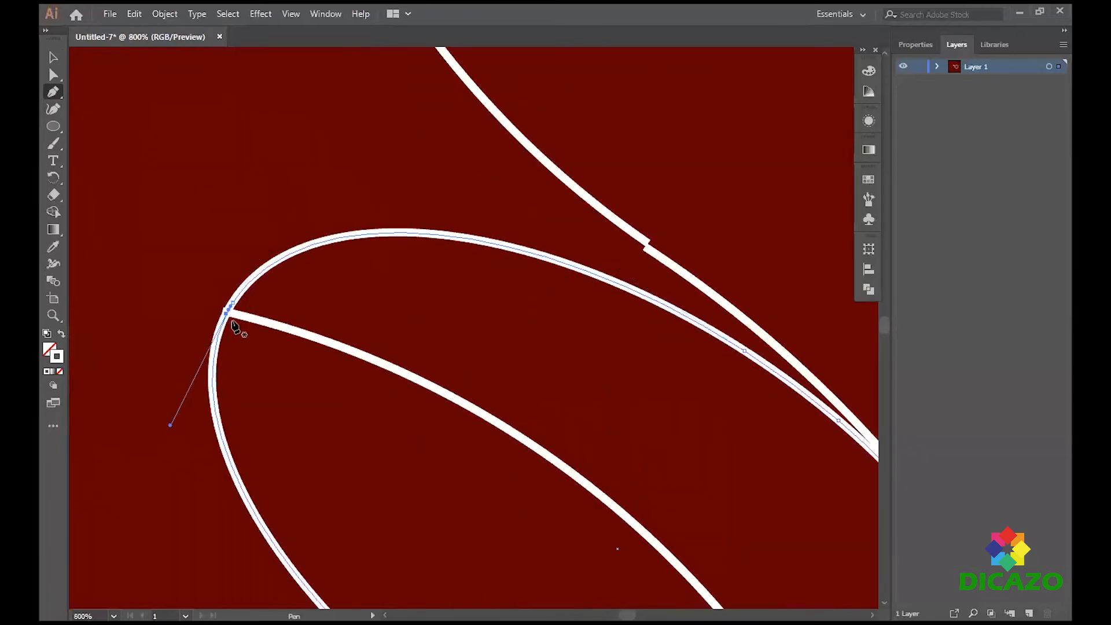
{"action": "left_click", "coordinate": [53, 74]}
{"action": "left_click", "coordinate": [264, 267]}
{"action": "key", "text": "Delete"}
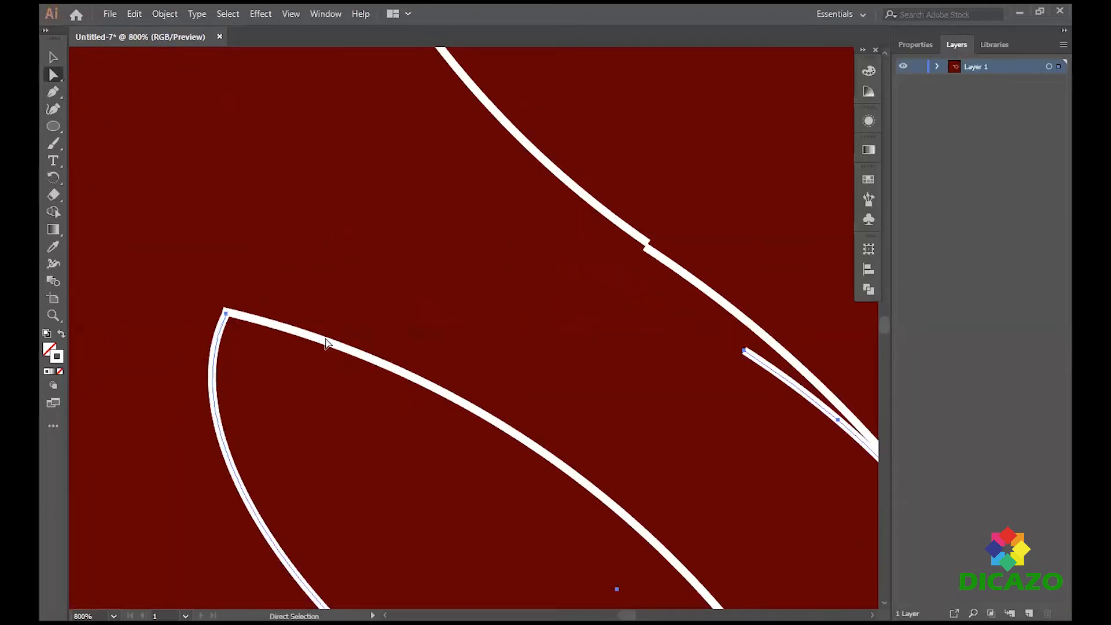
Delete the leftover end of the ellipse's upper edge up to the anchor beside the outer segment, and deselect the path.
{"action": "left_click_drag", "start_coordinate": [190, 116], "coordinate": [155, 105]}
{"action": "left_click_drag", "start_coordinate": [434, 253], "coordinate": [461, 368]}
{"action": "left_click", "coordinate": [427, 181]}
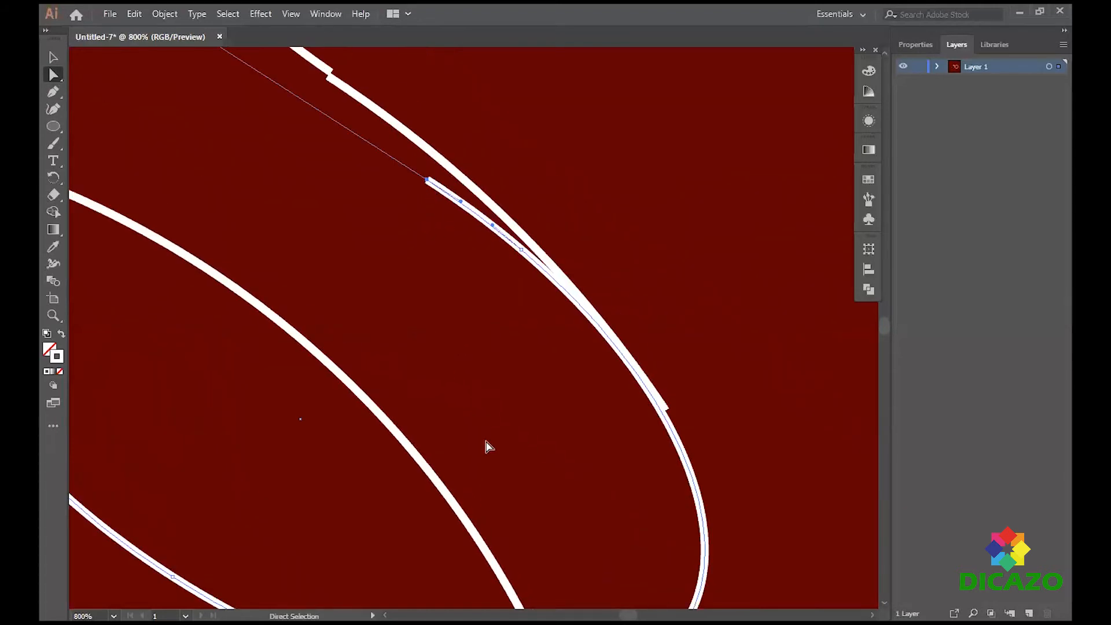
{"action": "key", "text": "Delete"}
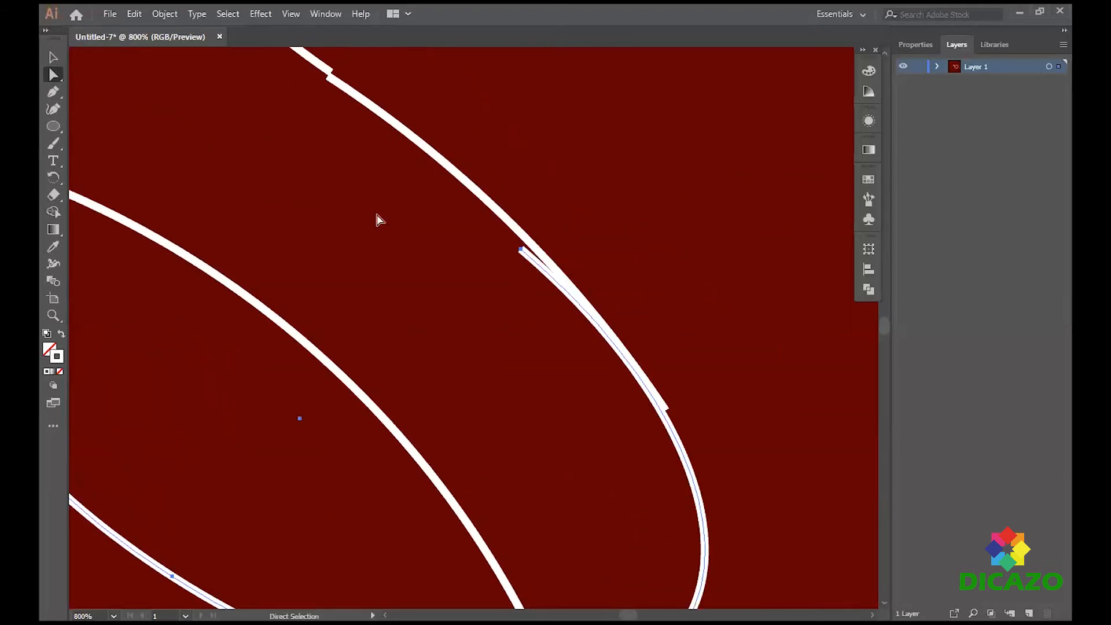
{"action": "key", "text": "v"}
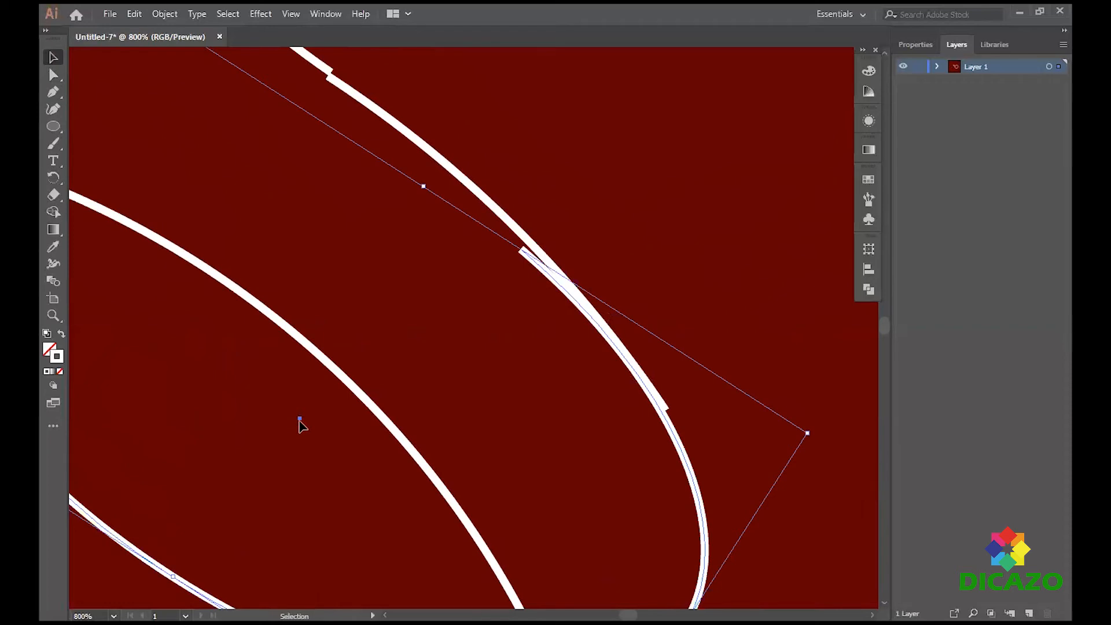
{"action": "left_click", "coordinate": [322, 423]}
{"action": "key", "text": "ctrl+0"}
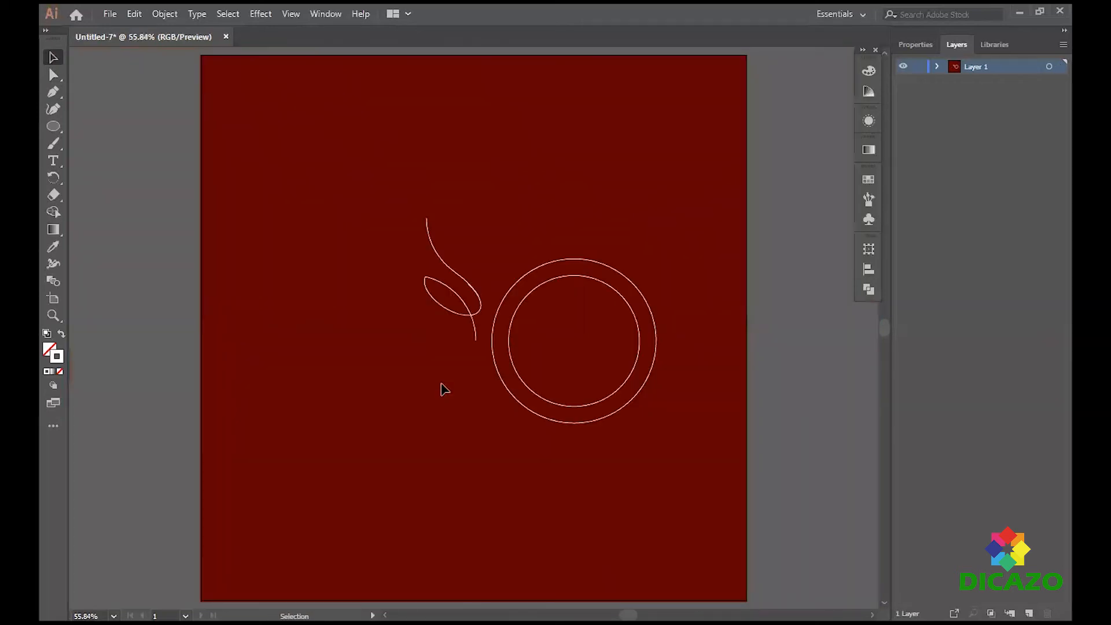
Select the ellipse and the inner arc together and shift them slightly to line up with the outer curve.
{"action": "scroll", "coordinate": [481, 309], "scroll_direction": "up", "scroll_amount": 5}
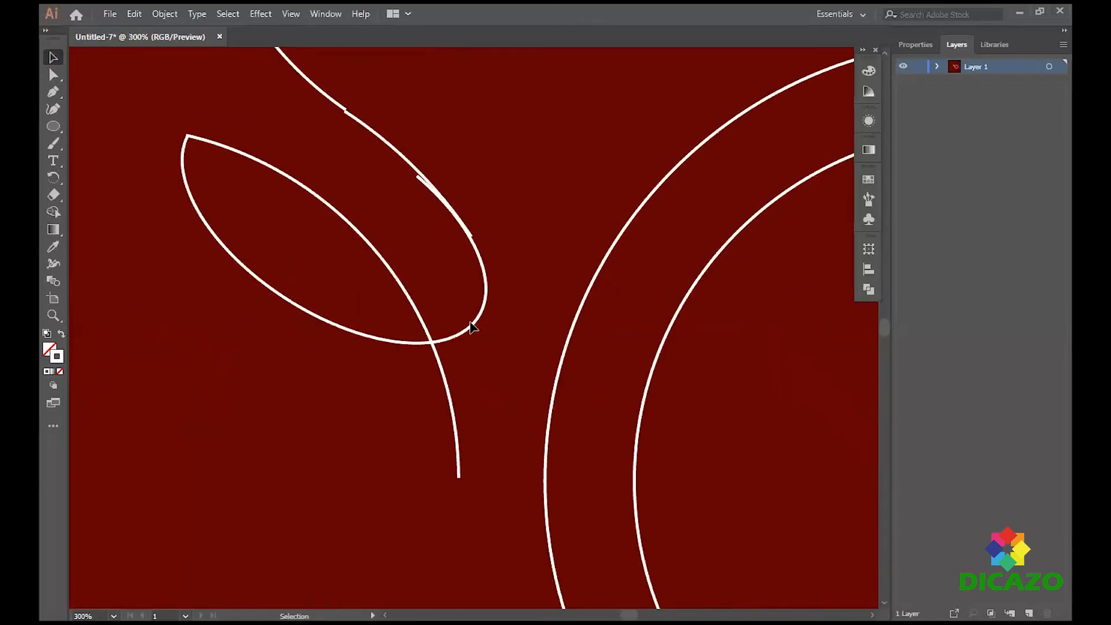
{"action": "left_click", "coordinate": [473, 324]}
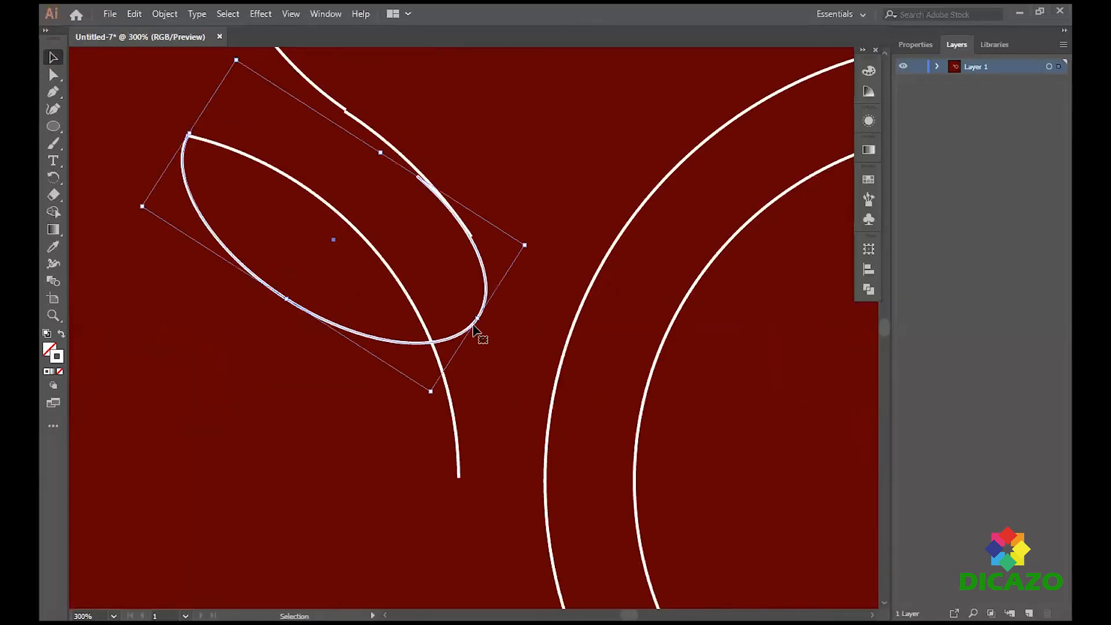
{"action": "left_click", "coordinate": [412, 302], "text": "shift"}
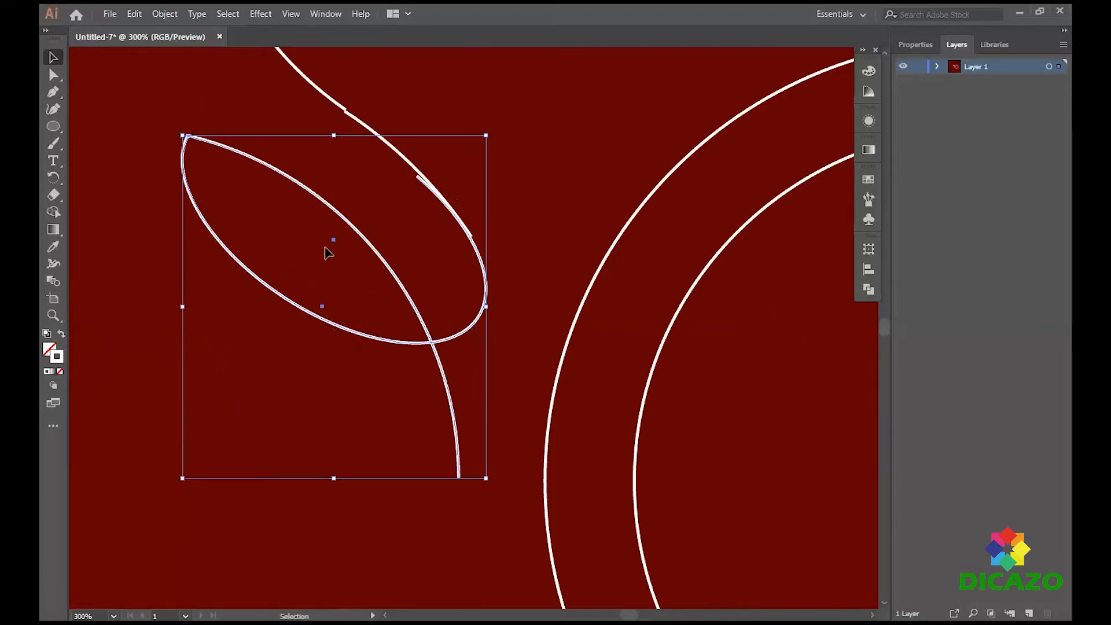
{"action": "left_click_drag", "start_coordinate": [333, 241], "coordinate": [337, 243]}
{"action": "left_click", "coordinate": [511, 178]}
Draw a short straight segment with the Pen tool from the inner arc's lower end diagonally down to the right.
{"action": "key", "text": "ctrl+0"}
{"action": "key", "text": "p"}
{"action": "scroll", "coordinate": [478, 354], "scroll_direction": "up", "scroll_amount": 6}
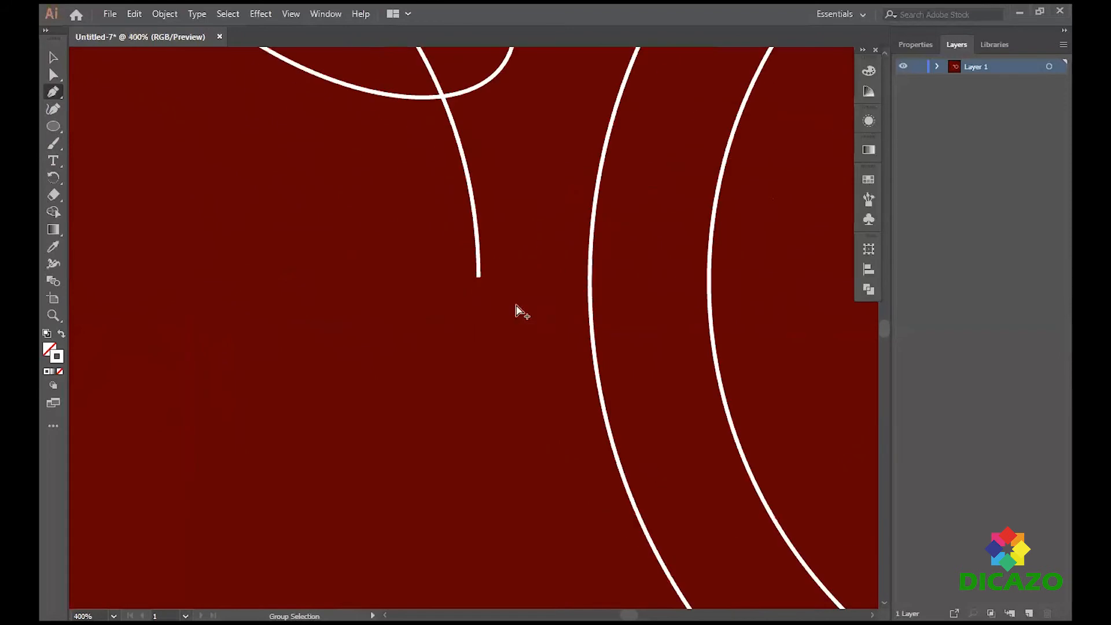
{"action": "left_click", "coordinate": [480, 277]}
{"action": "left_click", "coordinate": [613, 442]}
Delete the two remaining concentric circles beside the trimmed curves.
{"action": "key", "text": "v"}
{"action": "key", "text": "ctrl+0"}
{"action": "left_click", "coordinate": [548, 285]}
{"action": "key", "text": "Delete"}
{"action": "left_click", "coordinate": [539, 277]}
{"action": "key", "text": "Delete"}
Select all the remaining curves, copy them and paste the copy in front of the original.
{"action": "left_click_drag", "start_coordinate": [363, 177], "coordinate": [529, 432]}
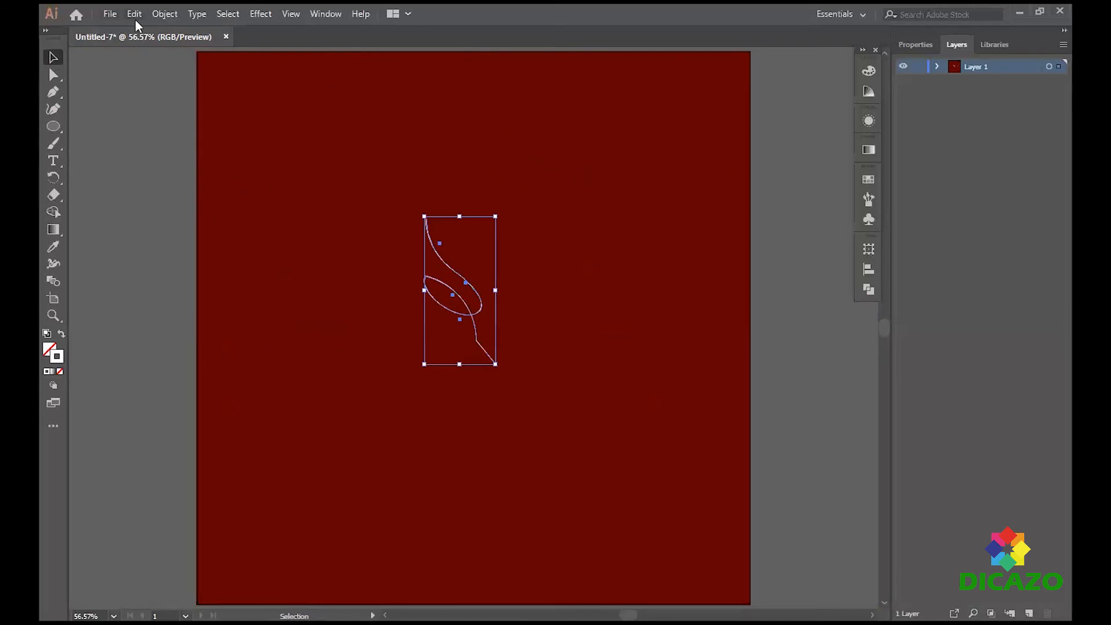
{"action": "left_click", "coordinate": [134, 15]}
{"action": "left_click", "coordinate": [156, 82]}
{"action": "left_click", "coordinate": [135, 14]}
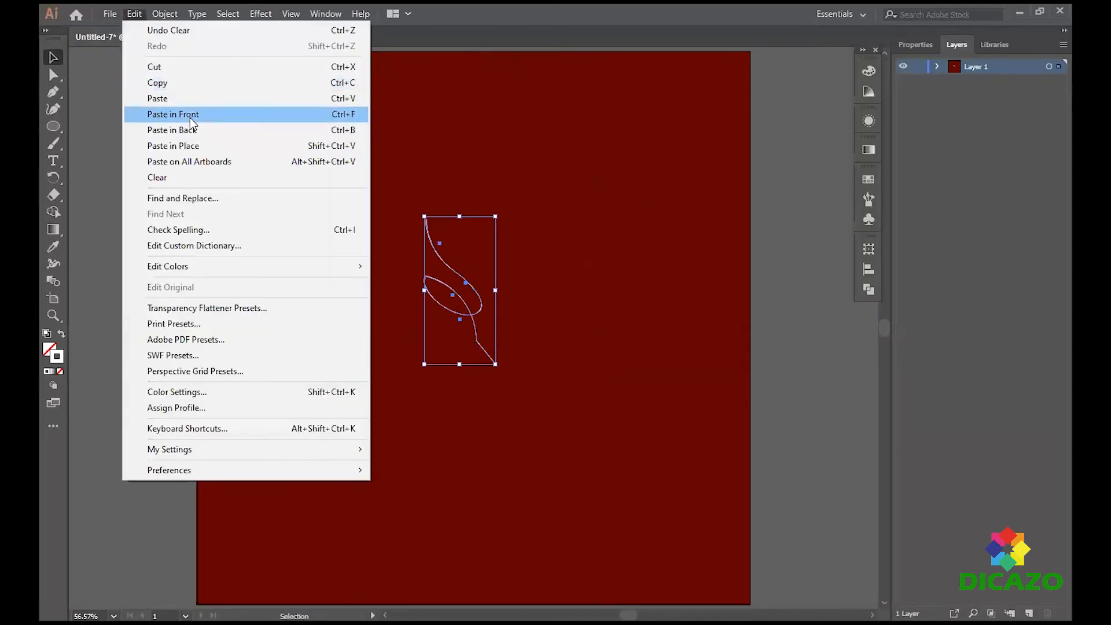
{"action": "left_click", "coordinate": [174, 114]}
Reflect the pasted copy across a vertical axis and move it right until the two lower tips meet.
{"action": "right_click", "coordinate": [474, 306]}
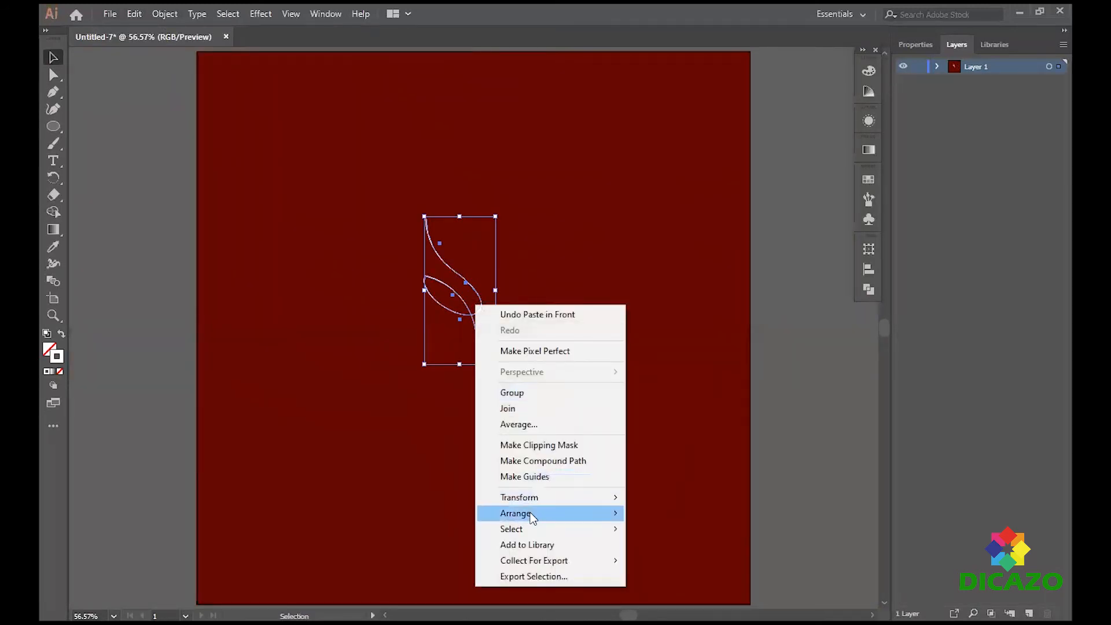
{"action": "mouse_move", "coordinate": [524, 503]}
{"action": "left_click", "coordinate": [685, 550]}
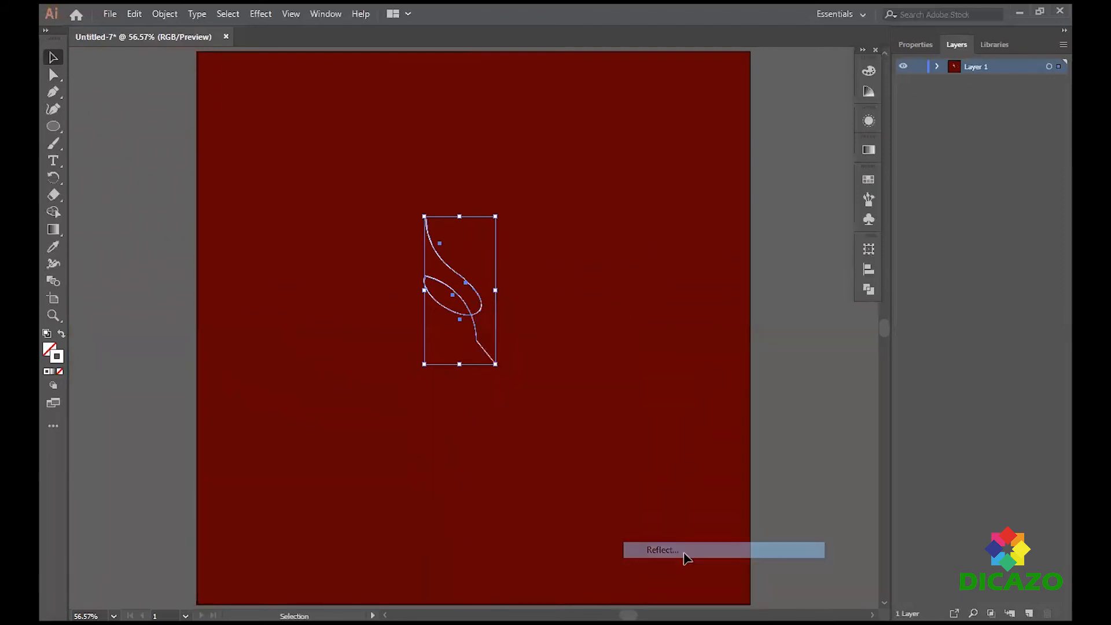
{"action": "left_click", "coordinate": [804, 477]}
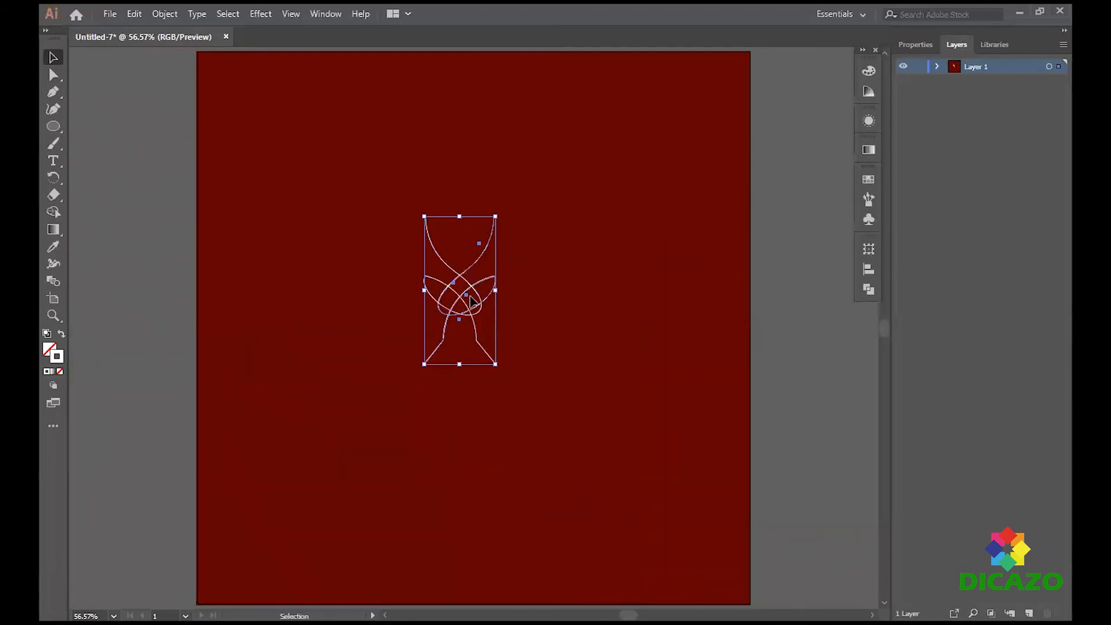
{"action": "left_click_drag", "start_coordinate": [468, 298], "coordinate": [538, 298]}
Select both mirrored halves and set their stroke weight to 10 pt.
{"action": "left_click", "coordinate": [590, 366]}
{"action": "left_click_drag", "start_coordinate": [353, 147], "coordinate": [634, 444]}
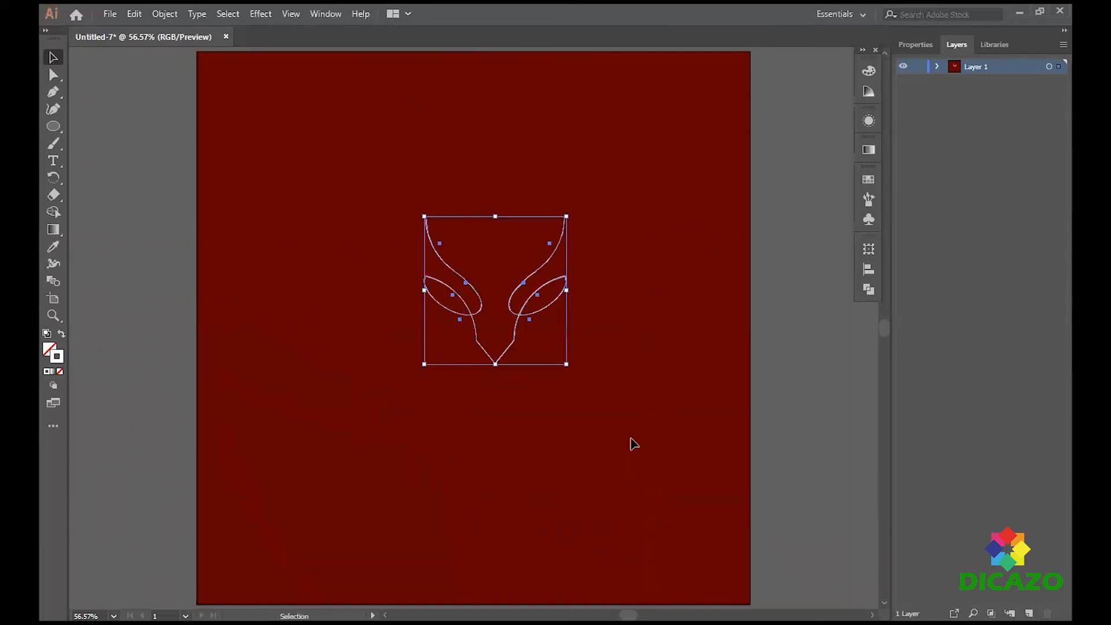
{"action": "left_click", "coordinate": [929, 44]}
{"action": "left_click", "coordinate": [958, 221]}
{"action": "left_click", "coordinate": [958, 221]}
{"action": "left_click", "coordinate": [958, 221]}
{"action": "left_click", "coordinate": [958, 220]}
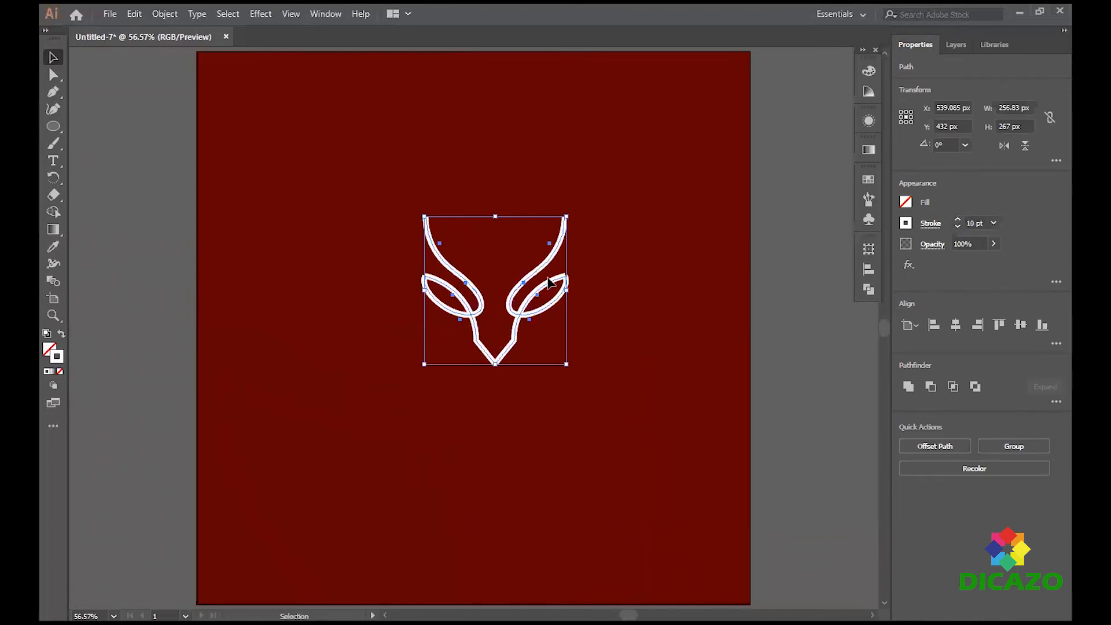
Enlarge the mirrored head outline proportionally from its centre to about 425 × 442 px and deselect it.
{"action": "left_click_drag", "start_coordinate": [567, 364], "coordinate": [631, 413]}
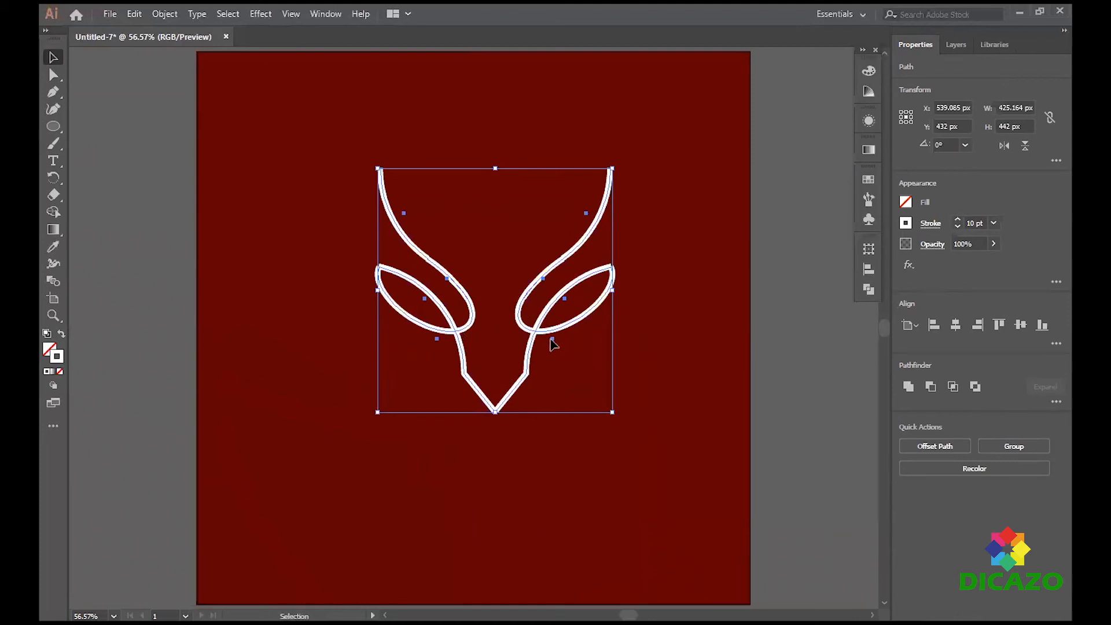
{"action": "left_click", "coordinate": [575, 372]}
{"action": "left_click_drag", "start_coordinate": [347, 144], "coordinate": [671, 450]}
{"action": "left_click", "coordinate": [541, 361]}
Move the whole head outline lower on the artboard and lock the background rectangle.
{"action": "left_click_drag", "start_coordinate": [331, 138], "coordinate": [665, 553]}
{"action": "left_click_drag", "start_coordinate": [551, 340], "coordinate": [548, 393]}
{"action": "left_click_drag", "start_coordinate": [325, 181], "coordinate": [664, 499]}
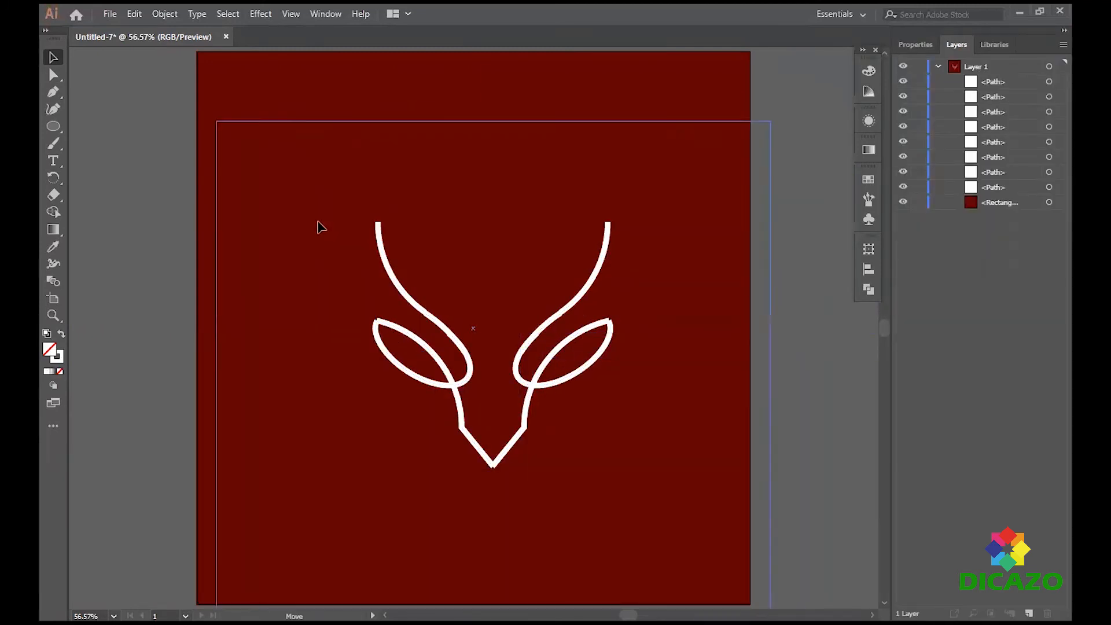
{"action": "left_click", "coordinate": [919, 202]}
Nudge the head outline left until it is horizontally centred on the red background, and slightly upward.
{"action": "key", "text": "Left"}
{"action": "key", "text": "Left"}
{"action": "key", "text": "Left"}
{"action": "key", "text": "Left"}
{"action": "key", "text": "Left"}
{"action": "key", "text": "Left"}
{"action": "key", "text": "Left"}
{"action": "key", "text": "Left"}
{"action": "key", "text": "Left"}
{"action": "key", "text": "Left"}
{"action": "key", "text": "Left"}
{"action": "key", "text": "Left"}
{"action": "key", "text": "Left"}
{"action": "key", "text": "Left"}
{"action": "key", "text": "Left"}
{"action": "key", "text": "Left"}
{"action": "key", "text": "Left"}
{"action": "key", "text": "Left"}
{"action": "key", "text": "Left"}
{"action": "key", "text": "Left"}
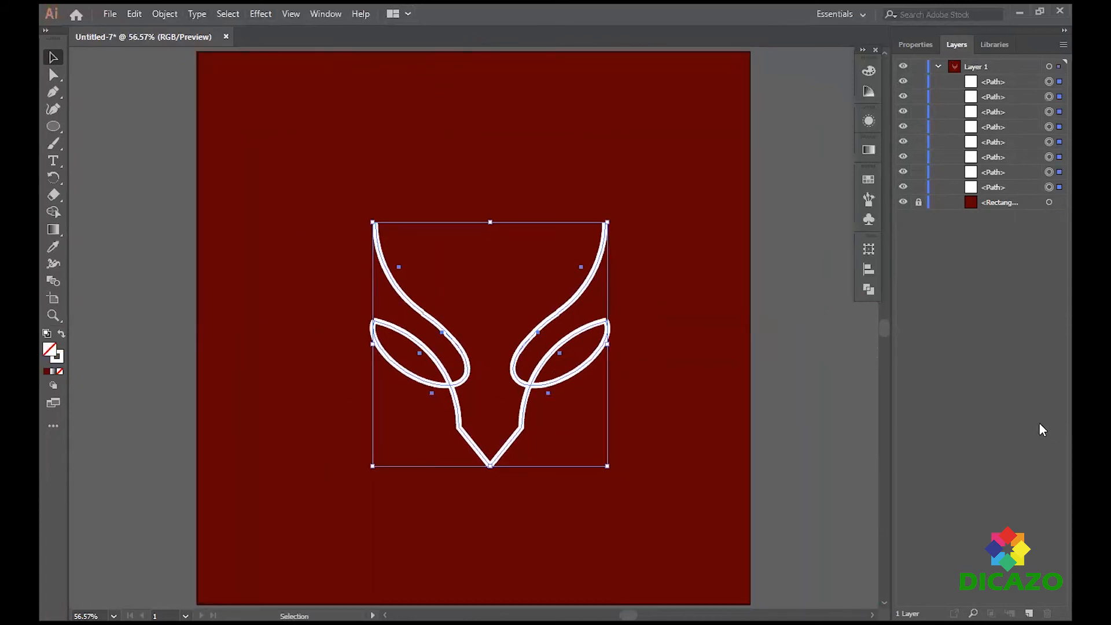
{"action": "key", "text": "Up"}
{"action": "key", "text": "Up"}
{"action": "key", "text": "Up"}
{"action": "key", "text": "Up"}
{"action": "key", "text": "Up"}
{"action": "key", "text": "Up"}
{"action": "key", "text": "Up"}
{"action": "key", "text": "Up"}
{"action": "key", "text": "Up"}
{"action": "key", "text": "Up"}
{"action": "key", "text": "Up"}
{"action": "key", "text": "Up"}
{"action": "key", "text": "Up"}
{"action": "key", "text": "Up"}
{"action": "key", "text": "Up"}
{"action": "key", "text": "Up"}
{"action": "key", "text": "Up"}
{"action": "key", "text": "Up"}
{"action": "key", "text": "Up"}
{"action": "key", "text": "Up"}
{"action": "key", "text": "Up"}
{"action": "key", "text": "Up"}
{"action": "key", "text": "Up"}
{"action": "key", "text": "Up"}
{"action": "key", "text": "Up"}
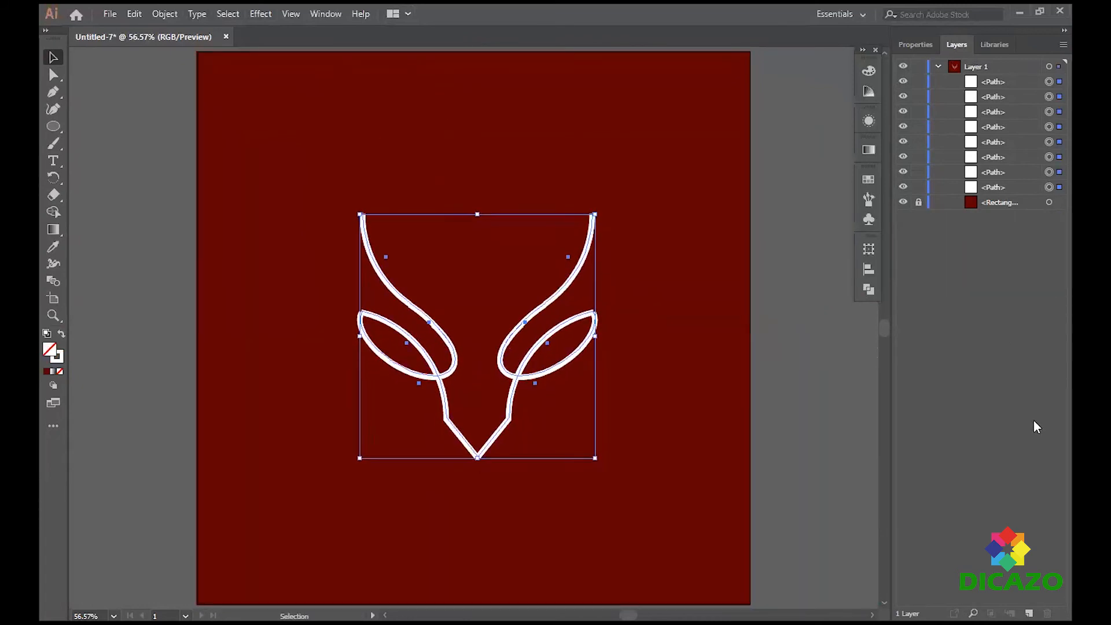
Reselect the entire head outline and nudge it into the artboard's upper part, leaving room for text beneath.
{"action": "left_click", "coordinate": [666, 287]}
{"action": "left_click_drag", "start_coordinate": [330, 178], "coordinate": [496, 373]}
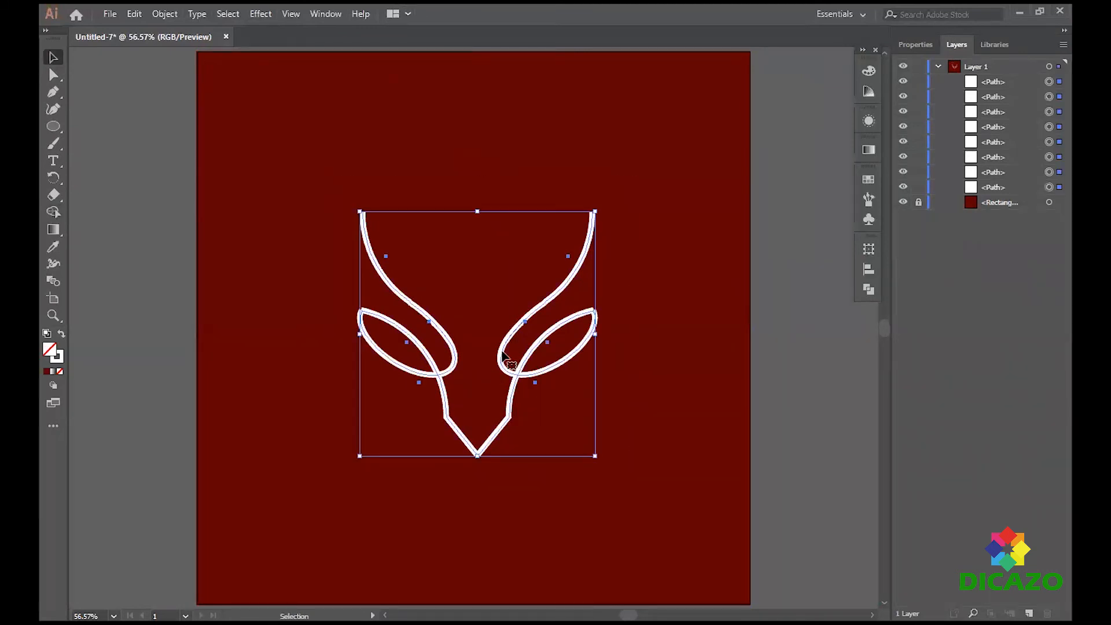
{"action": "left_click", "coordinate": [471, 347]}
{"action": "left_click_drag", "start_coordinate": [318, 166], "coordinate": [660, 573]}
{"action": "key", "text": "Up"}
{"action": "key", "text": "Up"}
{"action": "key", "text": "Up"}
{"action": "key", "text": "Up"}
{"action": "key", "text": "Up"}
{"action": "key", "text": "Up"}
{"action": "key", "text": "Up"}
{"action": "key", "text": "Up"}
{"action": "key", "text": "Up"}
{"action": "key", "text": "Up"}
{"action": "key", "text": "Up"}
{"action": "key", "text": "Up"}
{"action": "key", "text": "Up"}
{"action": "key", "text": "Up"}
{"action": "key", "text": "Up"}
{"action": "key", "text": "Up"}
{"action": "key", "text": "Up"}
{"action": "key", "text": "Up"}
{"action": "key", "text": "Up"}
{"action": "key", "text": "Up"}
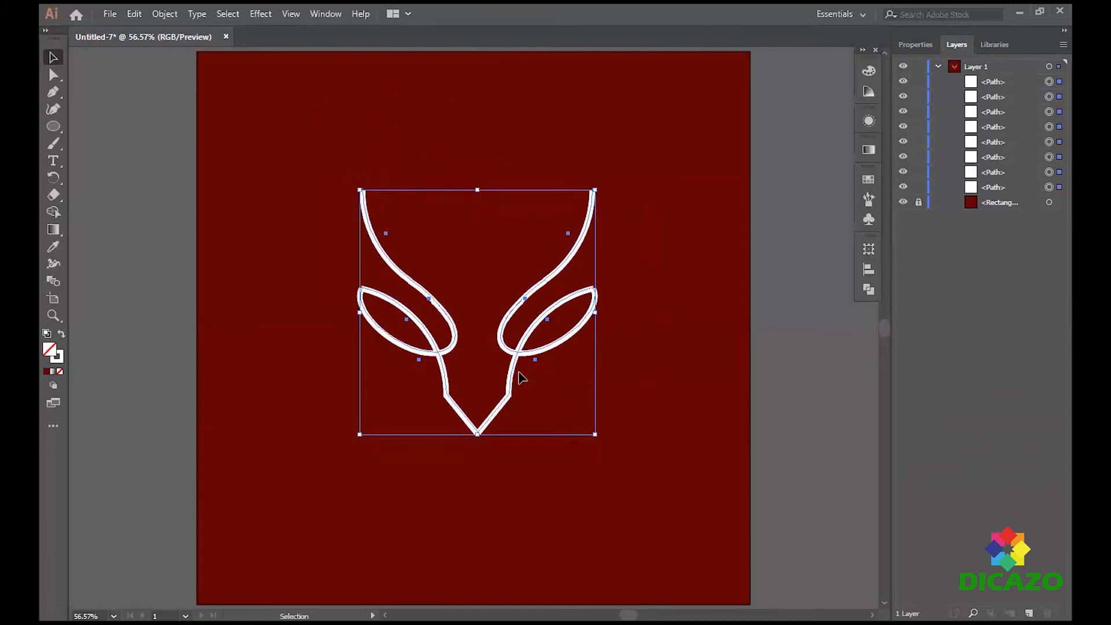
{"action": "key", "text": "Up"}
{"action": "key", "text": "Up"}
{"action": "key", "text": "Up"}
{"action": "key", "text": "Up"}
{"action": "key", "text": "Up"}
{"action": "key", "text": "Up"}
{"action": "key", "text": "Up"}
{"action": "key", "text": "Up"}
{"action": "key", "text": "Up"}
{"action": "key", "text": "Up"}
{"action": "key", "text": "Up"}
{"action": "key", "text": "Up"}
{"action": "key", "text": "Up"}
{"action": "key", "text": "Up"}
{"action": "key", "text": "Up"}
{"action": "key", "text": "Up"}
{"action": "key", "text": "Up"}
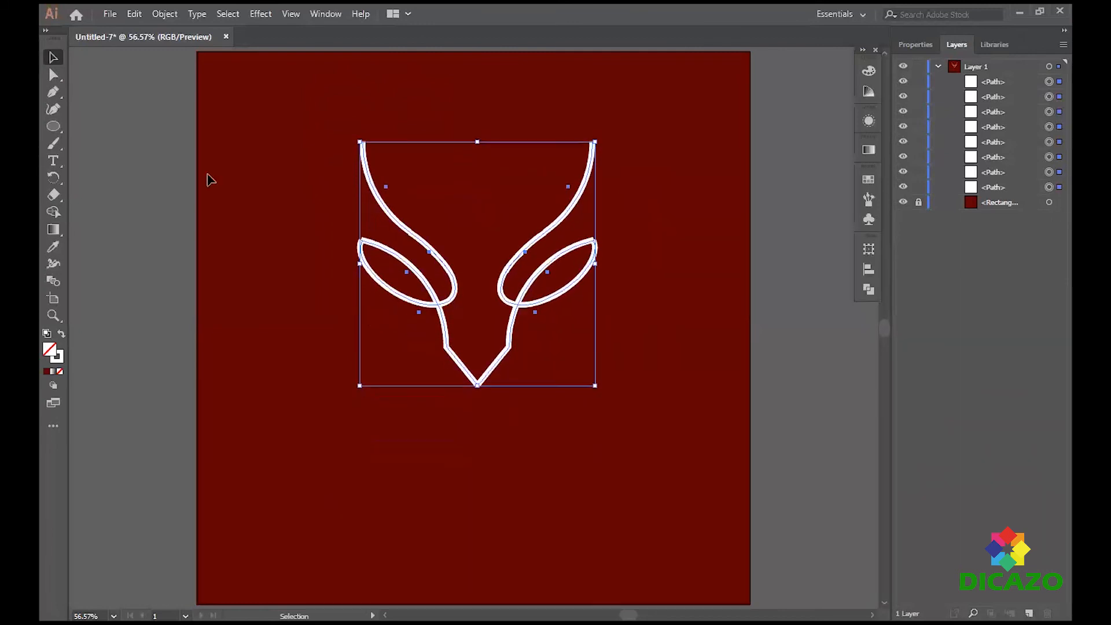
Add a point text object below the head and enlarge its placeholder text to roughly the head's width.
{"action": "left_click", "coordinate": [54, 161]}
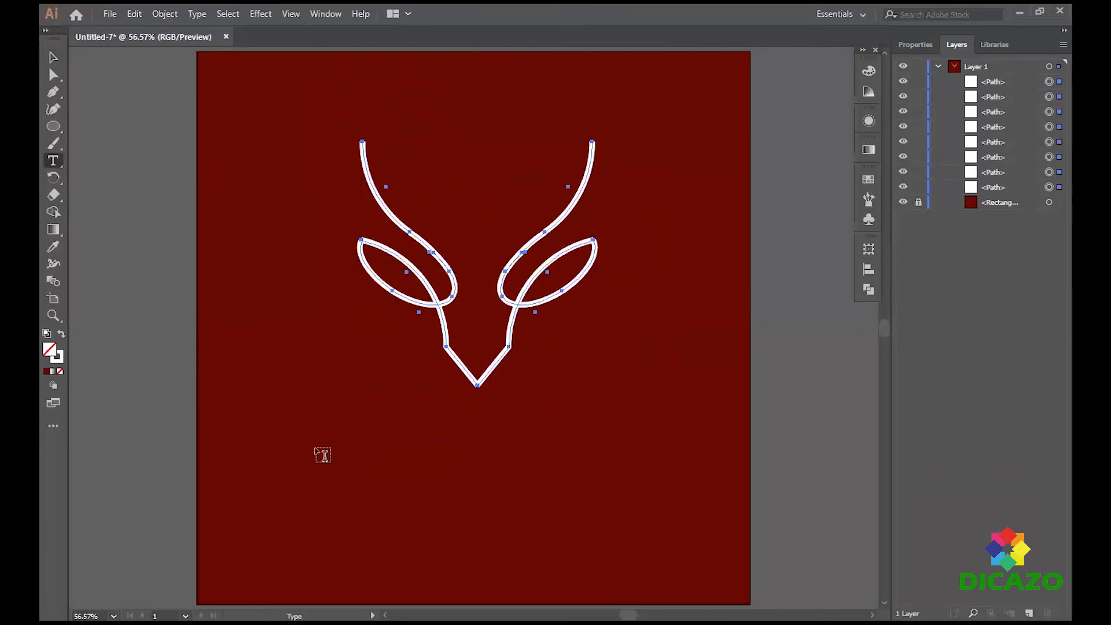
{"action": "left_click", "coordinate": [384, 425]}
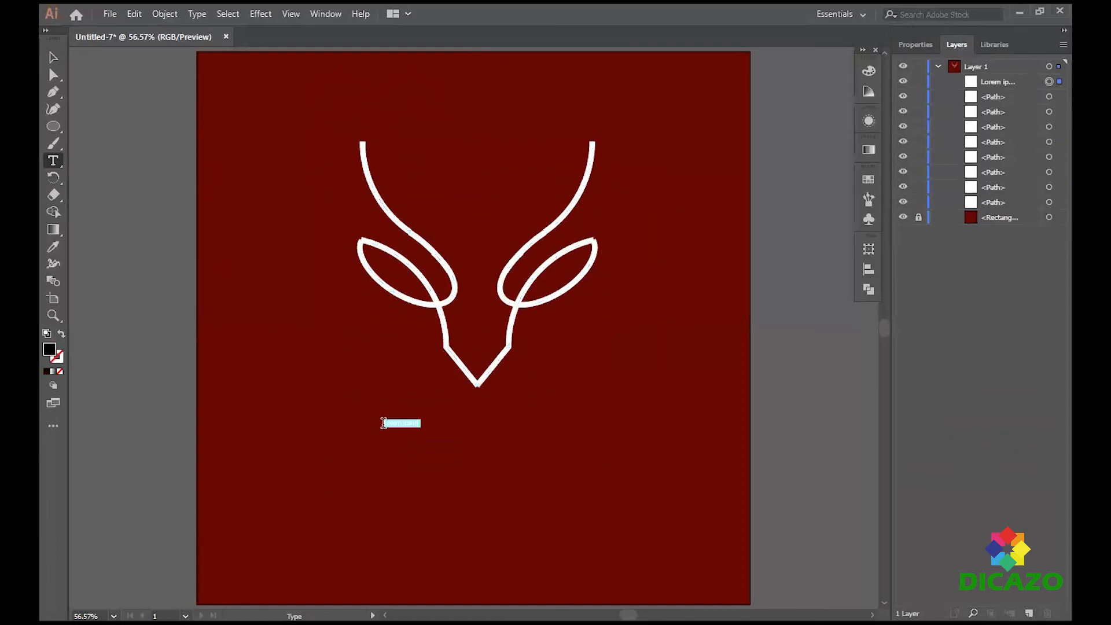
{"action": "left_click", "coordinate": [57, 54]}
{"action": "left_click_drag", "start_coordinate": [423, 429], "coordinate": [635, 482]}
{"action": "left_click_drag", "start_coordinate": [528, 479], "coordinate": [500, 458]}
Set the placeholder text's fill color to ffffff and deselect it.
{"action": "double_click", "coordinate": [51, 351]}
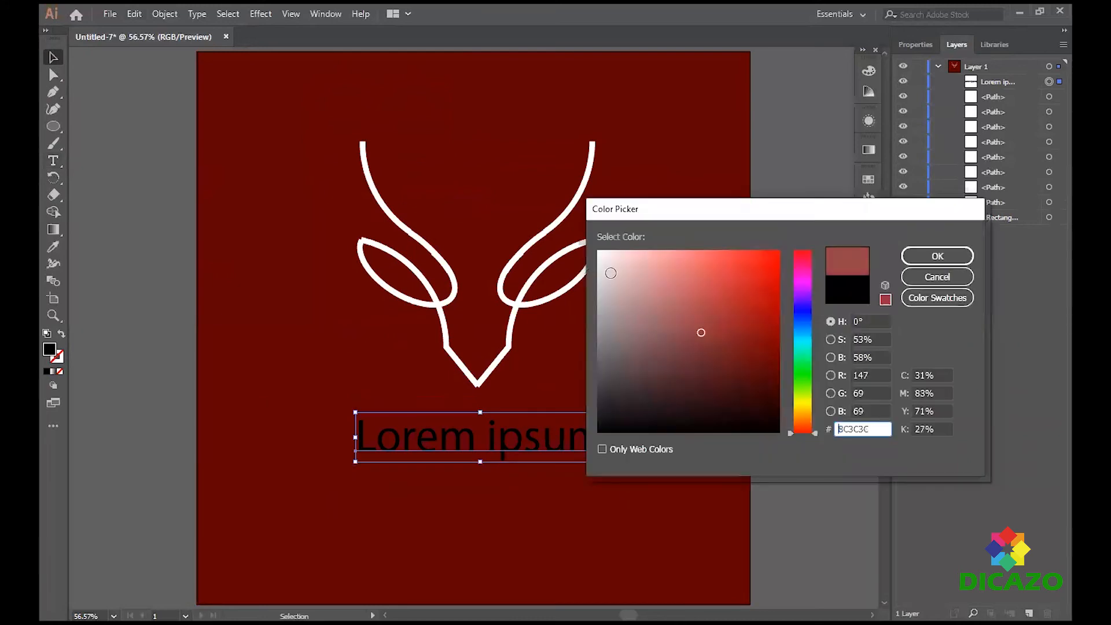
{"action": "type", "text": "ffffff"}
{"action": "left_click", "coordinate": [944, 257]}
{"action": "left_click", "coordinate": [69, 193]}
Replace the placeholder text below the head with COMPANY NAME.
{"action": "left_click", "coordinate": [53, 160]}
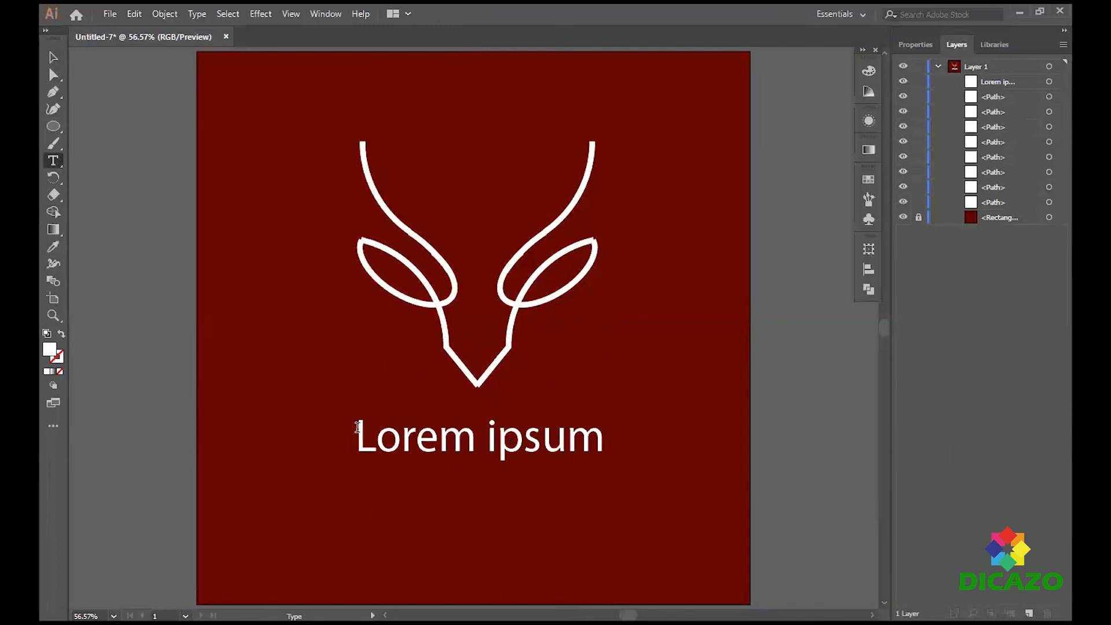
{"action": "left_click_drag", "start_coordinate": [358, 427], "coordinate": [602, 460]}
{"action": "type", "text": "co"}
{"action": "key", "text": "BackSpace"}
{"action": "key", "text": "BackSpace"}
{"action": "type", "text": "CO"}
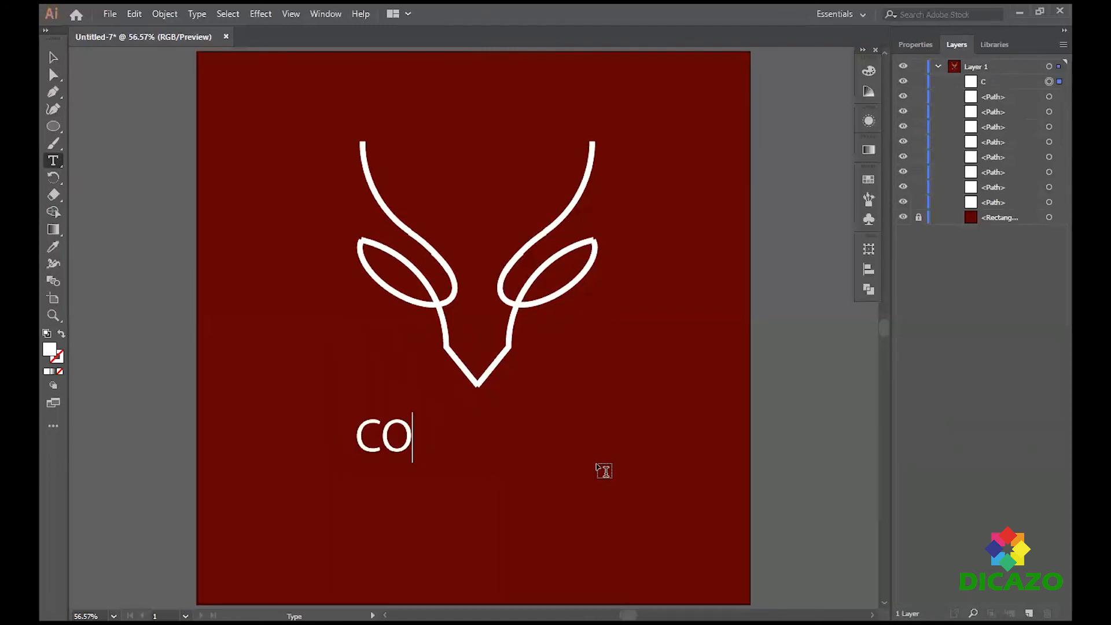
{"action": "type", "text": "MPANY NA"}
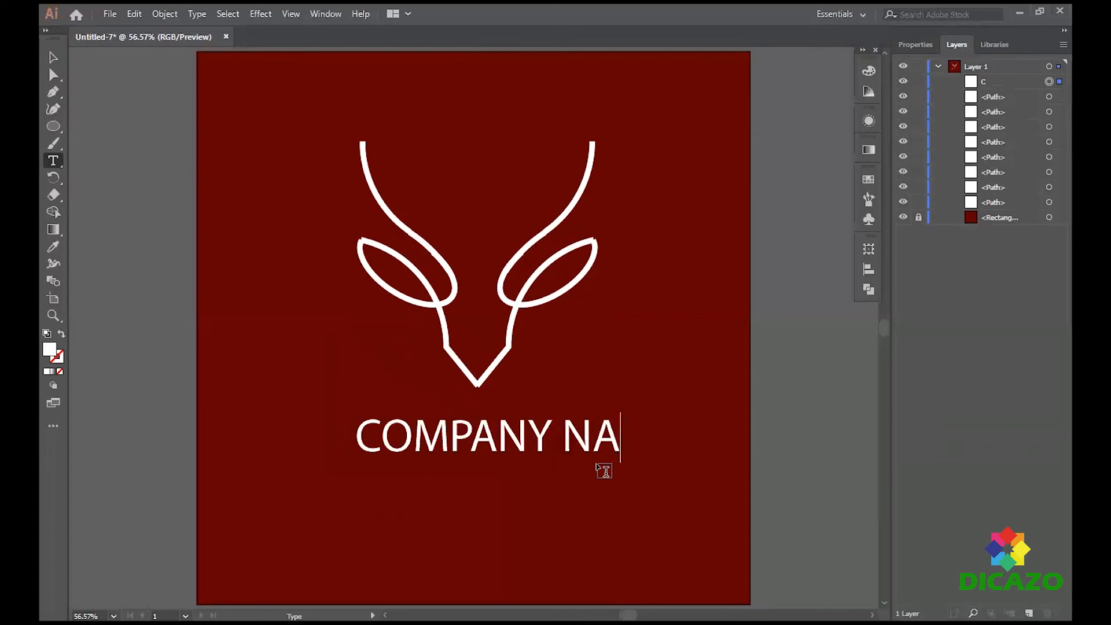
{"action": "type", "text": "MEV"}
{"action": "key", "text": "BackSpace"}
{"action": "left_click", "coordinate": [54, 58]}
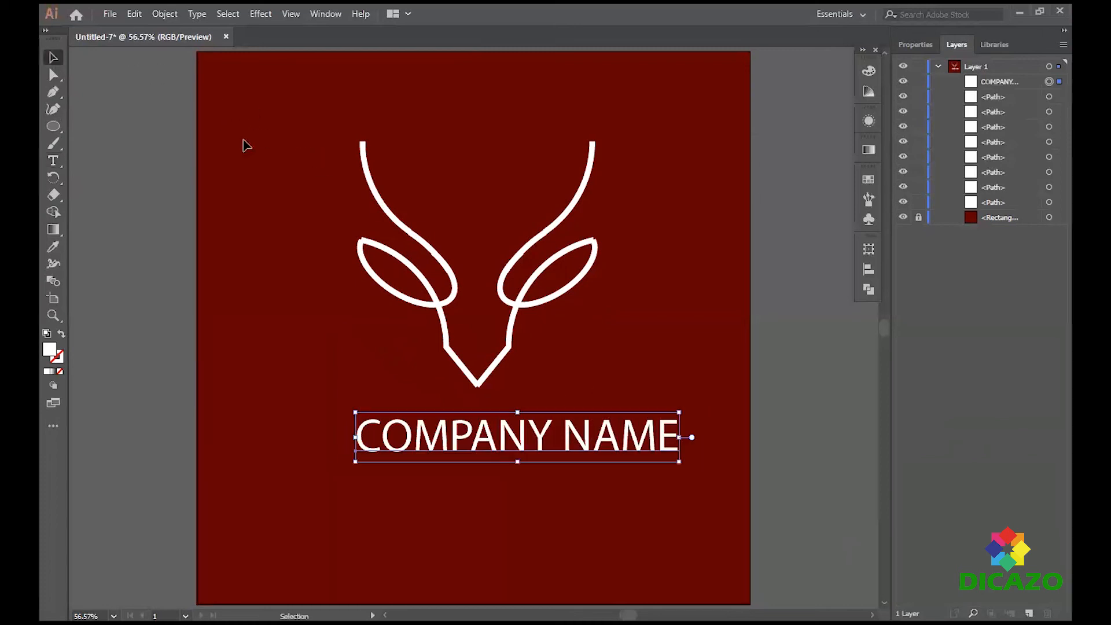
Nudge the COMPANY NAME text left until it sits roughly centered beneath the deer head.
{"action": "key", "text": "Left"}
{"action": "key", "text": "Left"}
{"action": "key", "text": "Left"}
{"action": "key", "text": "Left"}
{"action": "key", "text": "Left"}
{"action": "key", "text": "Left"}
{"action": "key", "text": "Left"}
{"action": "key", "text": "Left"}
{"action": "key", "text": "Left"}
{"action": "key", "text": "Left"}
{"action": "key", "text": "Left"}
{"action": "key", "text": "Left"}
{"action": "key", "text": "Left"}
{"action": "key", "text": "Left"}
{"action": "key", "text": "Left"}
{"action": "key", "text": "Left"}
{"action": "key", "text": "Left"}
{"action": "key", "text": "Left"}
{"action": "key", "text": "Left"}
{"action": "key", "text": "Left"}
{"action": "key", "text": "Left"}
{"action": "key", "text": "Left"}
{"action": "key", "text": "Left"}
{"action": "key", "text": "Left"}
{"action": "key", "text": "Left"}
{"action": "key", "text": "Left"}
{"action": "key", "text": "Left"}
{"action": "key", "text": "Left"}
{"action": "key", "text": "Left"}
{"action": "key", "text": "Left"}
{"action": "key", "text": "Left"}
{"action": "key", "text": "Left"}
{"action": "key", "text": "Left"}
{"action": "key", "text": "Left"}
{"action": "key", "text": "Left"}
{"action": "key", "text": "Left"}
{"action": "key", "text": "Left"}
{"action": "key", "text": "Left"}
{"action": "key", "text": "Left"}
{"action": "key", "text": "Left"}
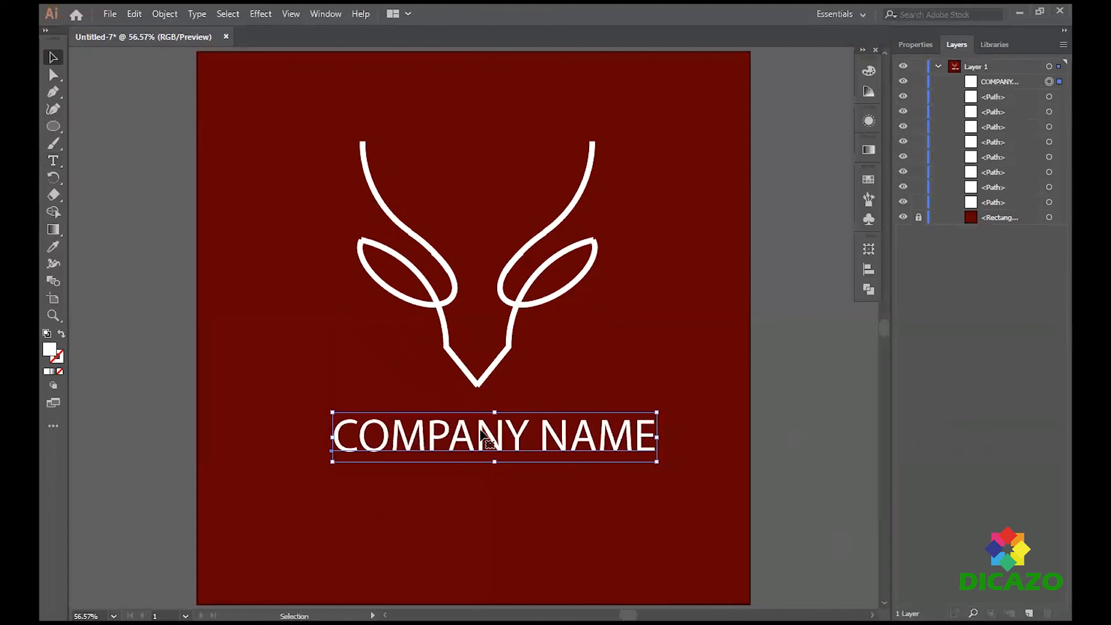
{"action": "key", "text": "Right"}
{"action": "key", "text": "Right"}
{"action": "key", "text": "Right"}
{"action": "key", "text": "Right"}
{"action": "key", "text": "Right"}
{"action": "key", "text": "Right"}
{"action": "key", "text": "Right"}
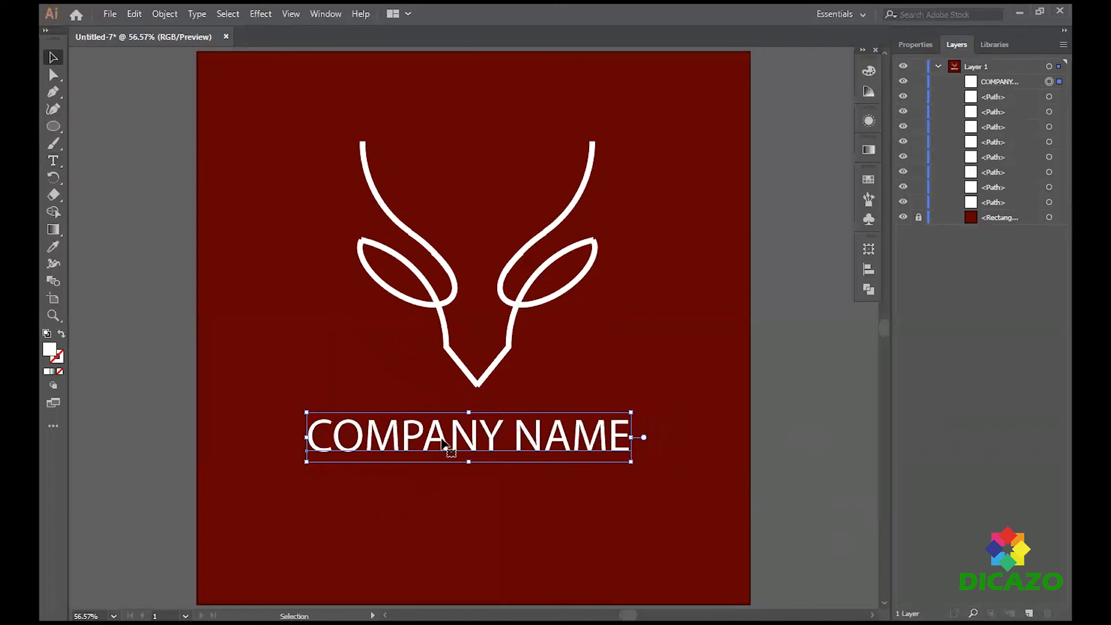
Duplicate the COMPANY NAME text directly below itself and replace the copy's wording with tagline here.
{"action": "left_click_drag", "start_coordinate": [445, 453], "coordinate": [444, 513]}
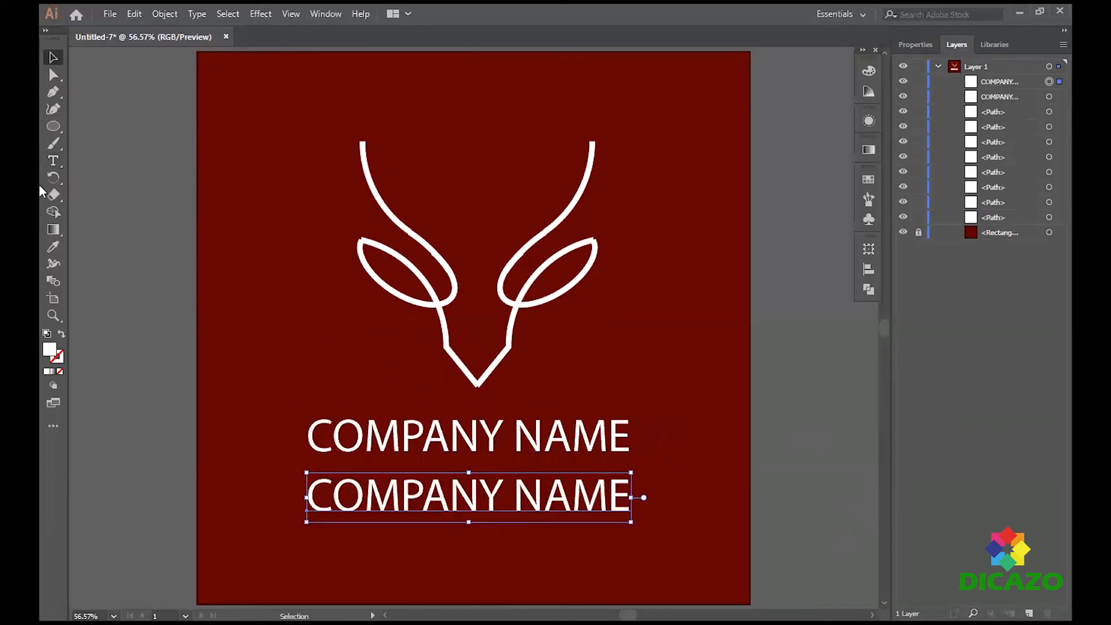
{"action": "left_click", "coordinate": [53, 161]}
{"action": "left_click_drag", "start_coordinate": [311, 496], "coordinate": [628, 511]}
{"action": "type", "text": "ta"}
{"action": "type", "text": "gline h"}
{"action": "type", "text": "era"}
{"action": "key", "text": "BackSpace"}
{"action": "type", "text": "e"}
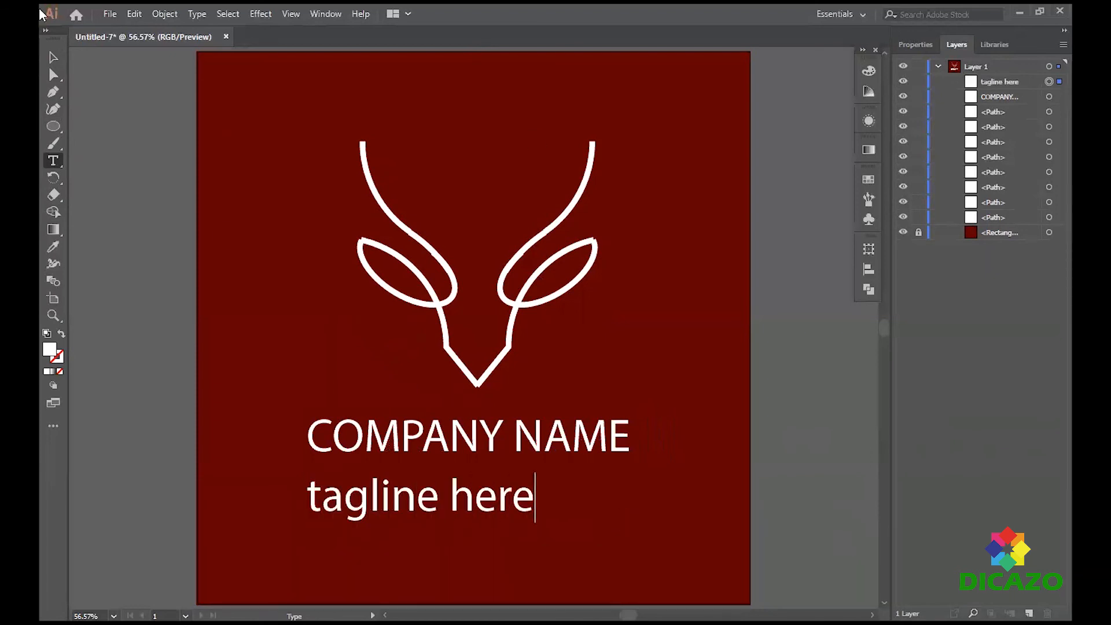
Move the tagline to the center beneath the company name and set its leading to 99 pt.
{"action": "left_click", "coordinate": [53, 58]}
{"action": "left_click_drag", "start_coordinate": [434, 497], "coordinate": [492, 502]}
{"action": "left_click", "coordinate": [917, 44]}
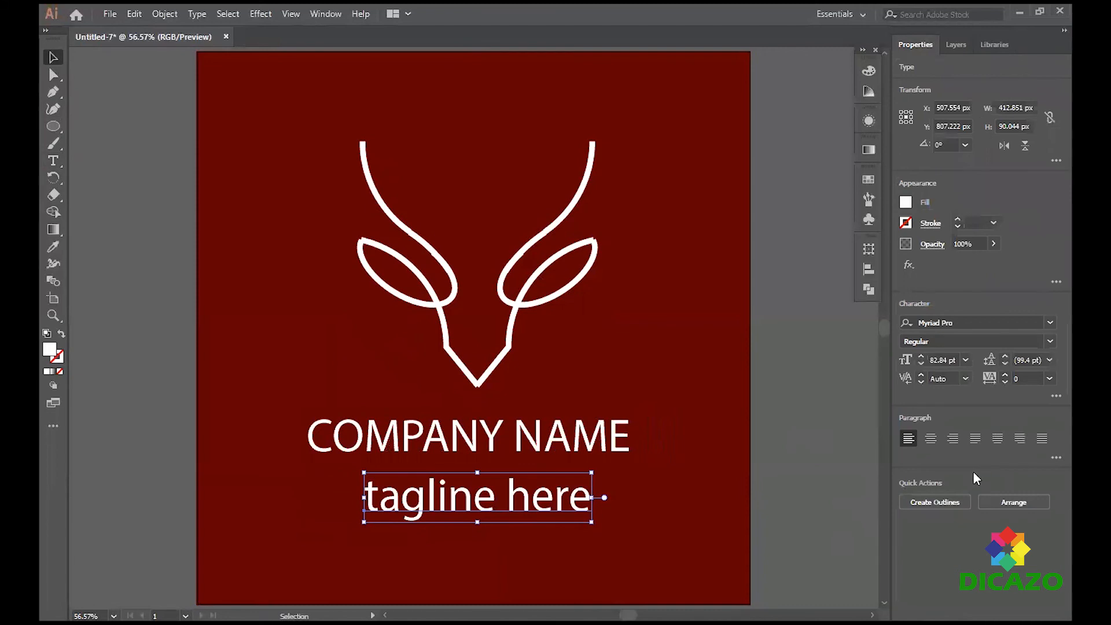
{"action": "left_click", "coordinate": [1007, 356]}
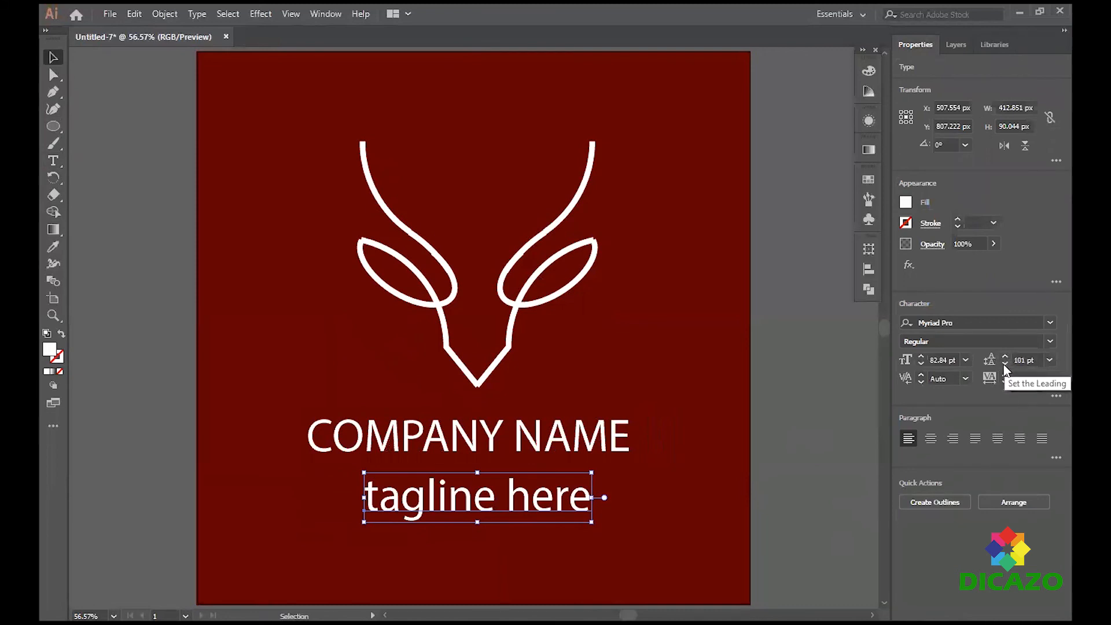
Select all the tagline's characters and widen their tracking to 160.
{"action": "left_click", "coordinate": [53, 161]}
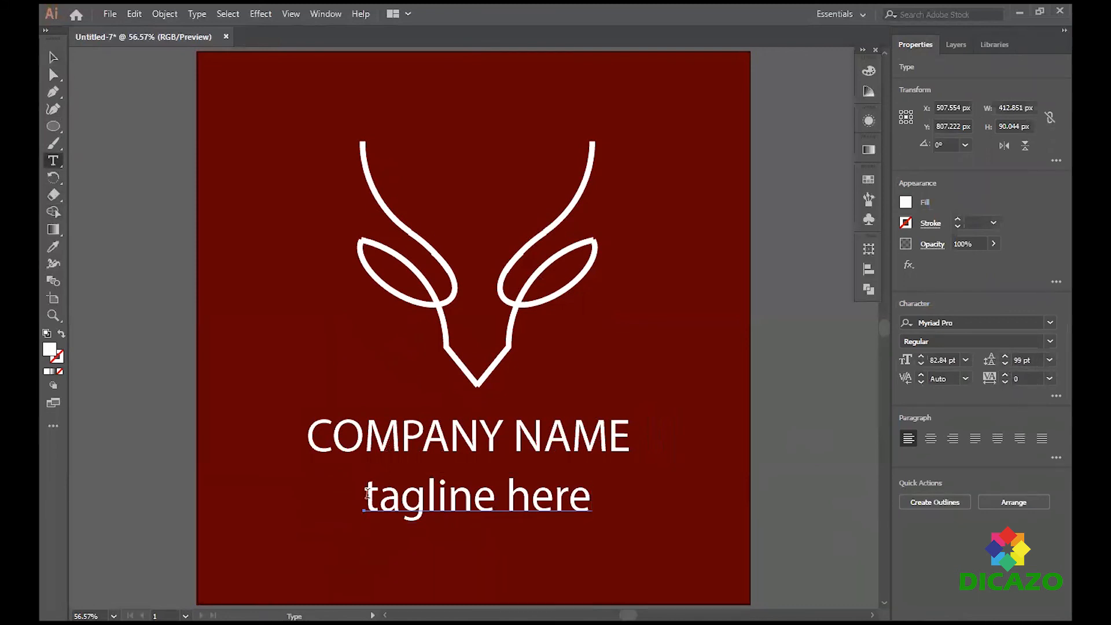
{"action": "left_click_drag", "start_coordinate": [366, 501], "coordinate": [618, 512]}
{"action": "left_click", "coordinate": [1005, 374]}
{"action": "left_click", "coordinate": [1005, 374]}
{"action": "left_click", "coordinate": [1006, 374]}
{"action": "left_click", "coordinate": [1005, 374]}
{"action": "left_click", "coordinate": [1006, 374]}
{"action": "left_click", "coordinate": [1006, 374]}
{"action": "left_click", "coordinate": [1006, 374]}
{"action": "left_click", "coordinate": [1005, 374]}
{"action": "left_click", "coordinate": [1006, 373]}
{"action": "left_click", "coordinate": [1005, 374]}
{"action": "left_click", "coordinate": [1005, 373]}
{"action": "left_click", "coordinate": [1005, 374]}
{"action": "left_click", "coordinate": [1005, 374]}
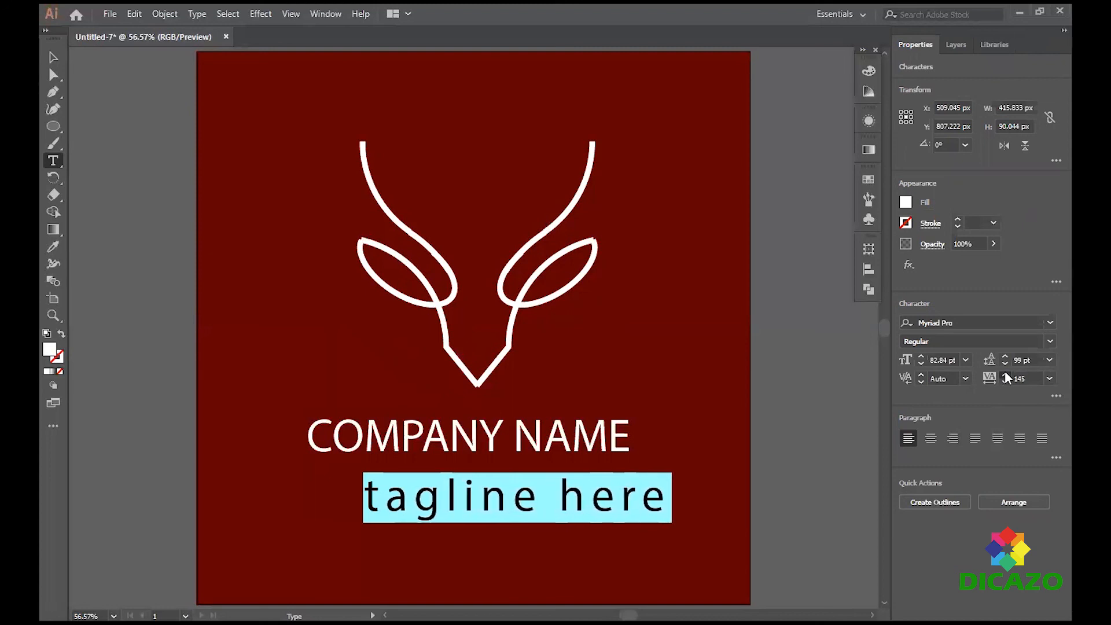
{"action": "left_click", "coordinate": [1005, 374]}
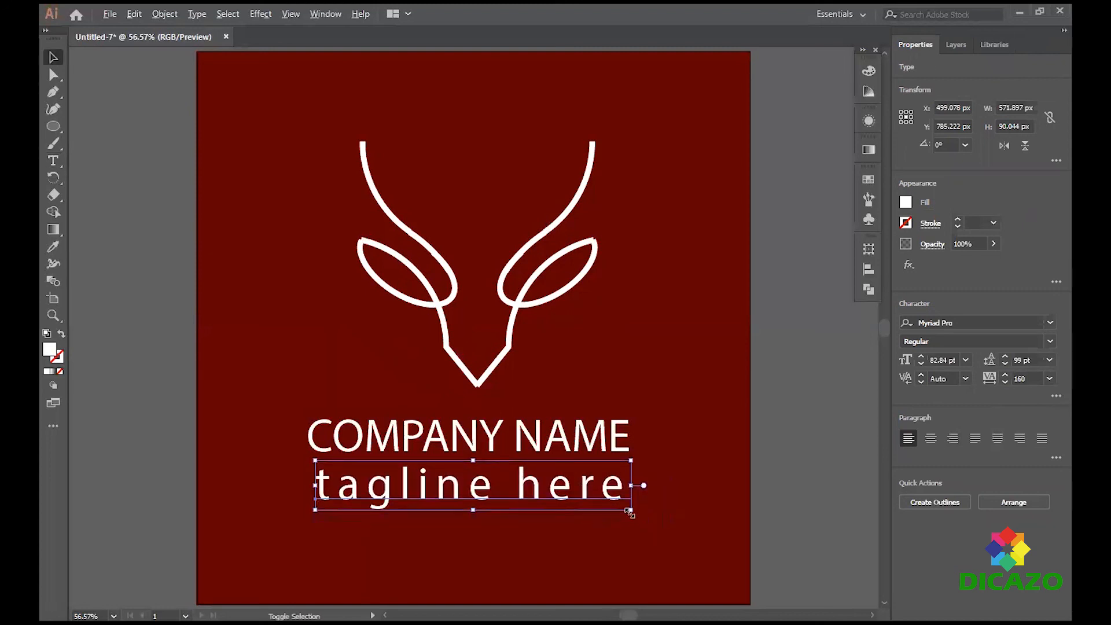
Scale the tagline down to narrower than the company name, nudge it left to center it beneath the name, and deselect it.
{"action": "left_click_drag", "start_coordinate": [629, 511], "coordinate": [606, 504]}
{"action": "key", "text": "Left"}
{"action": "key", "text": "Left"}
{"action": "key", "text": "Left"}
{"action": "key", "text": "Left"}
{"action": "key", "text": "Left"}
{"action": "key", "text": "Left"}
{"action": "key", "text": "Left"}
{"action": "left_click", "coordinate": [670, 486]}
{"action": "left_click", "coordinate": [557, 493]}
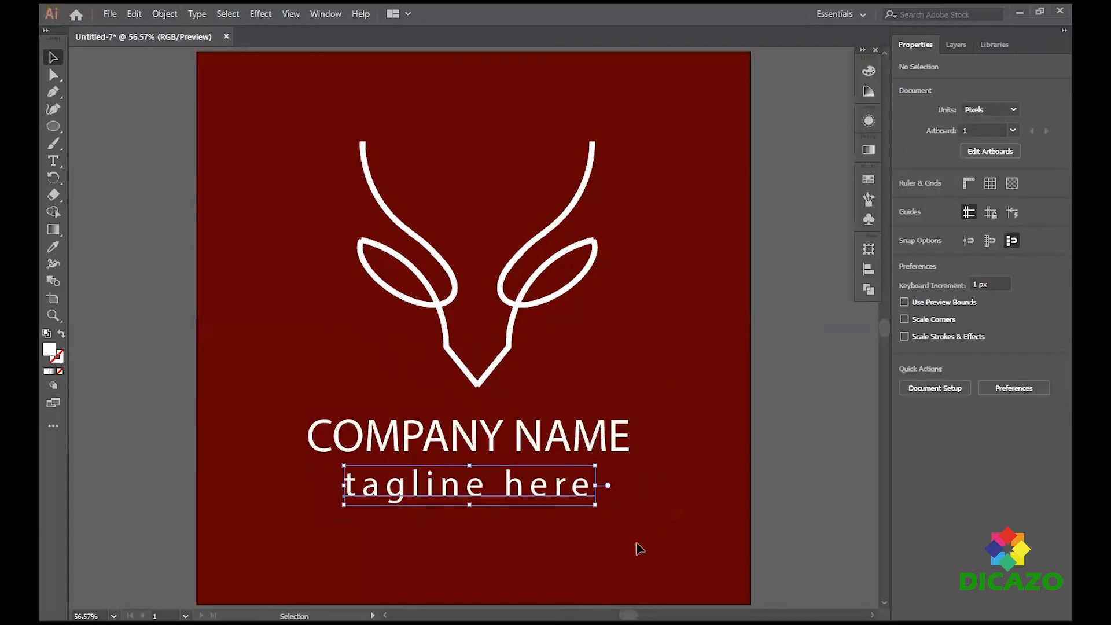
{"action": "left_click", "coordinate": [629, 307]}
{"action": "left_click", "coordinate": [957, 45]}
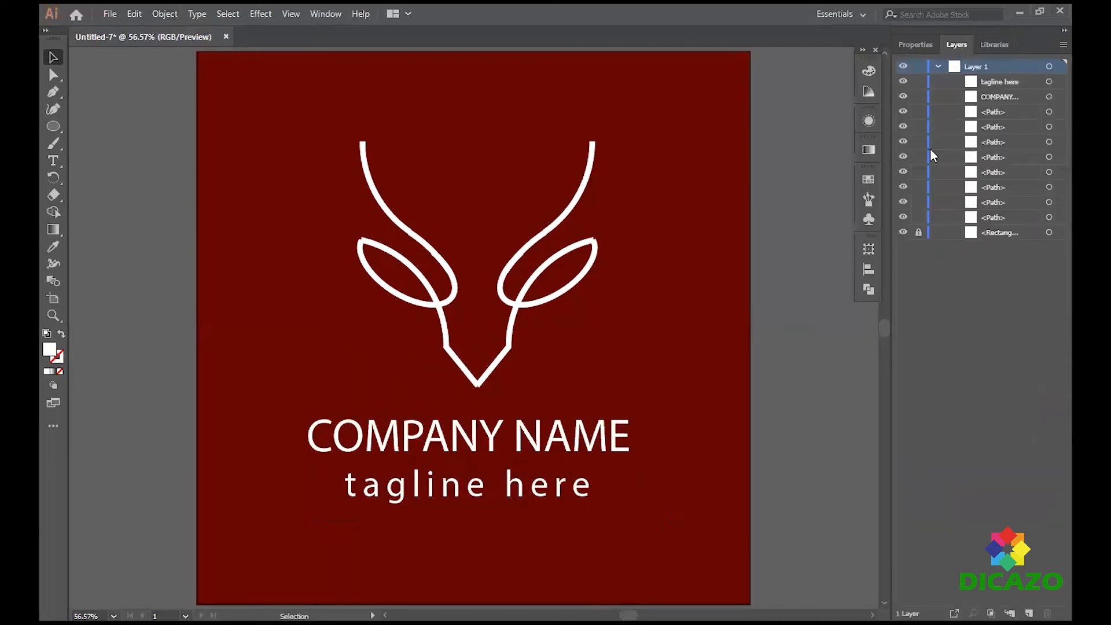